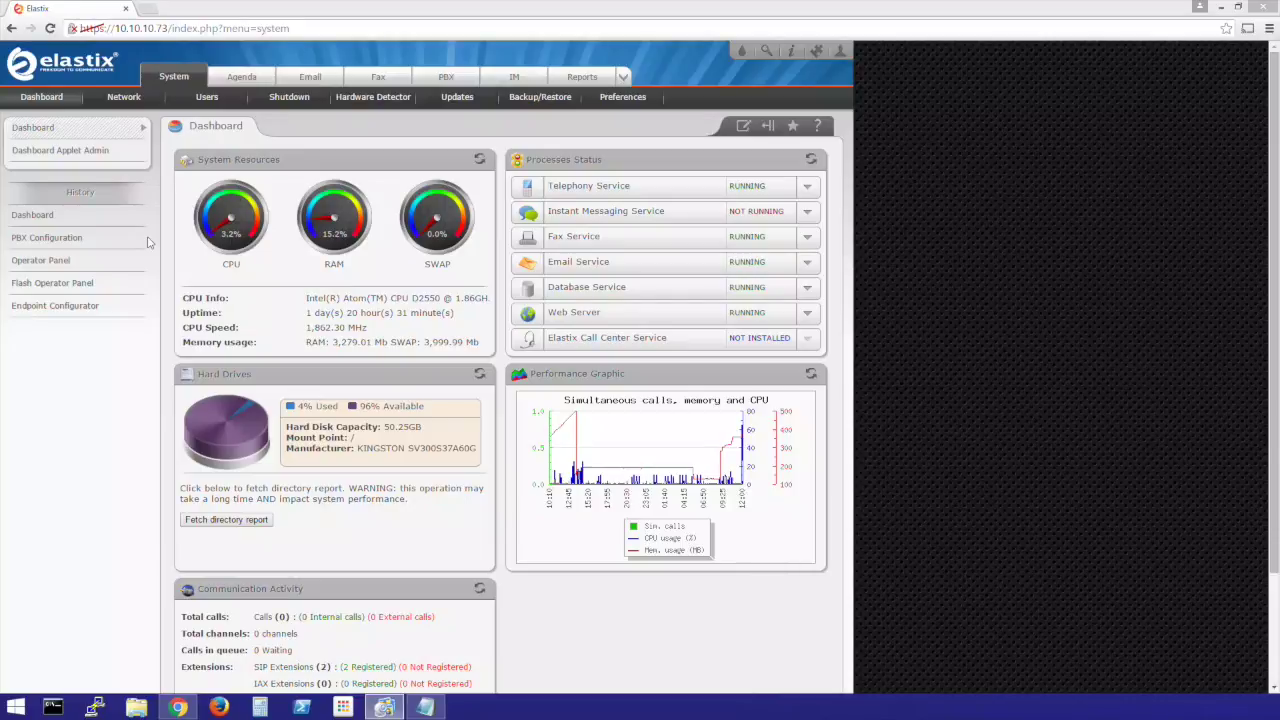
- Start a new SIP trunk in the PBX configuration and name it Vitelity
{"action": "left_click", "coordinate": [446, 84]}
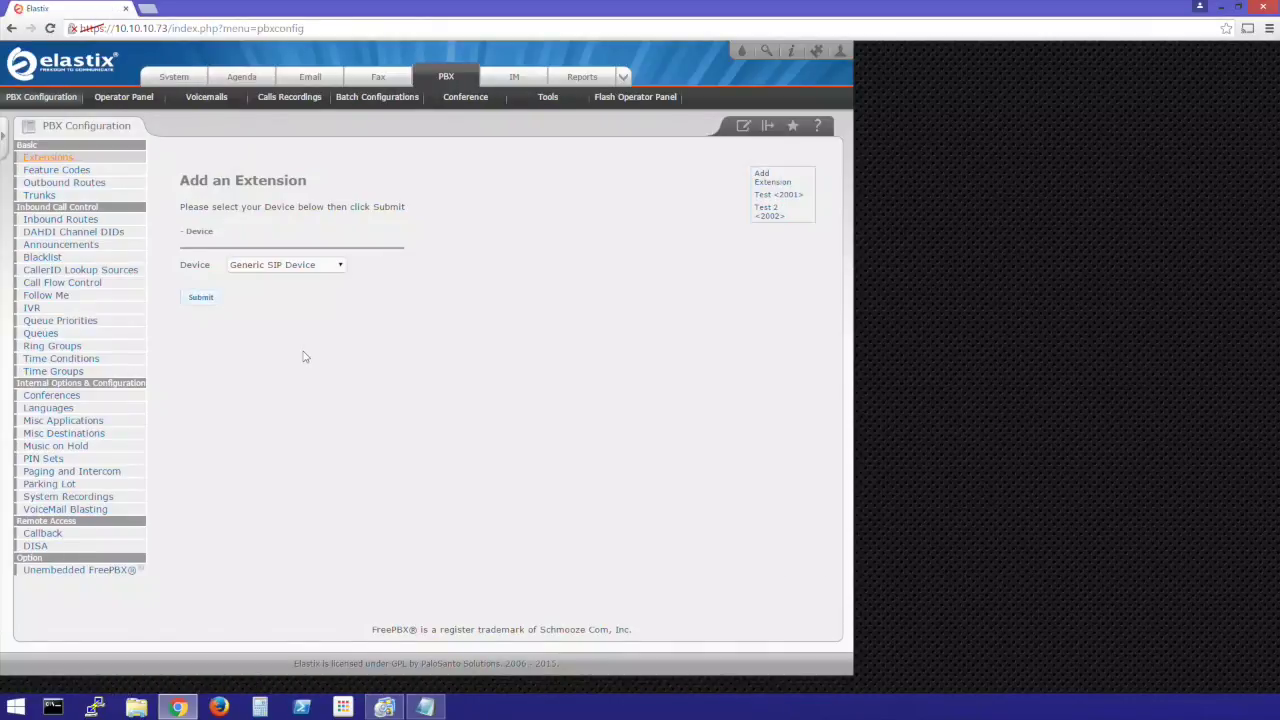
{"action": "left_click", "coordinate": [43, 197]}
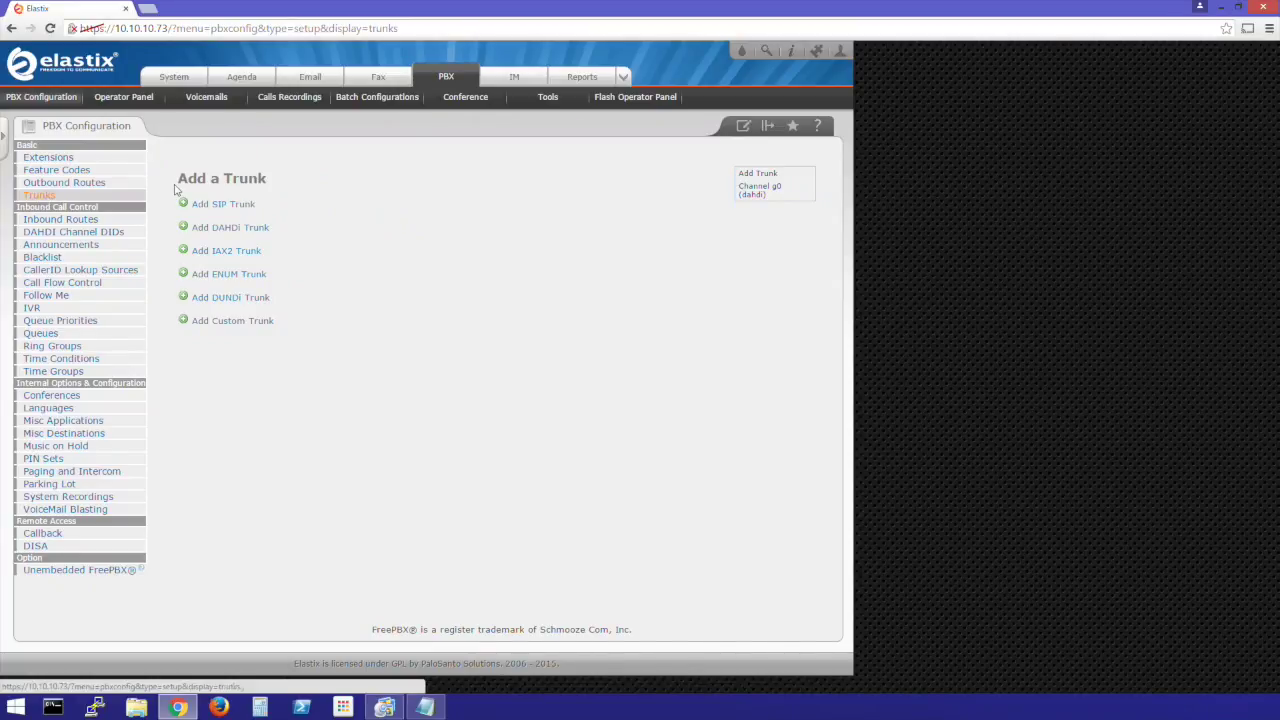
{"action": "left_click", "coordinate": [224, 208]}
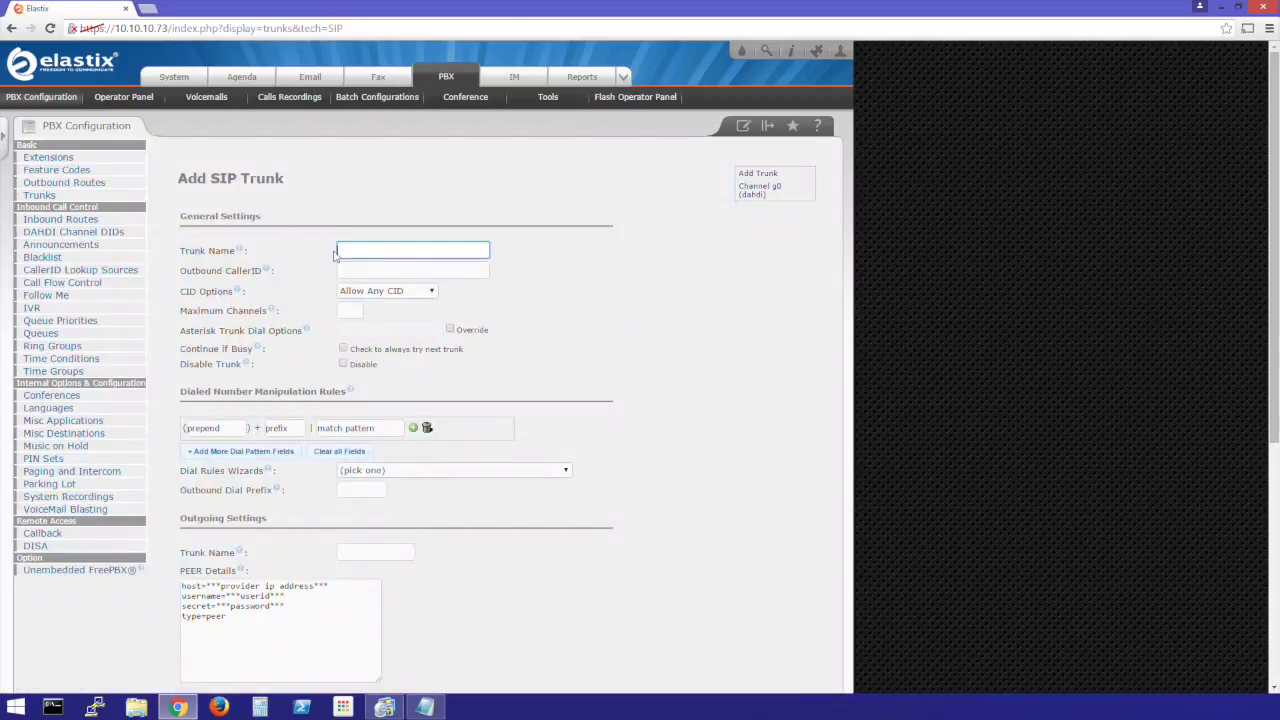
{"action": "left_click", "coordinate": [343, 251]}
{"action": "type", "text": "Vitel"}
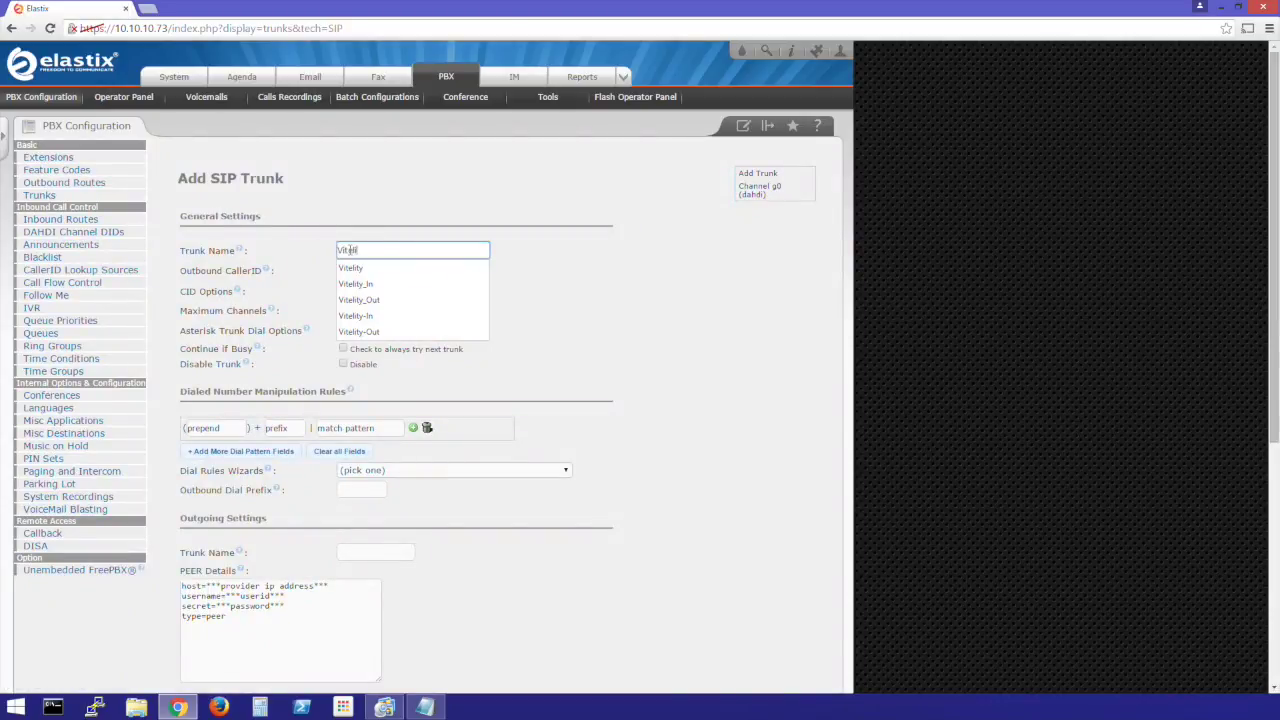
{"action": "type", "text": "ity"}
{"action": "left_click", "coordinate": [387, 216]}
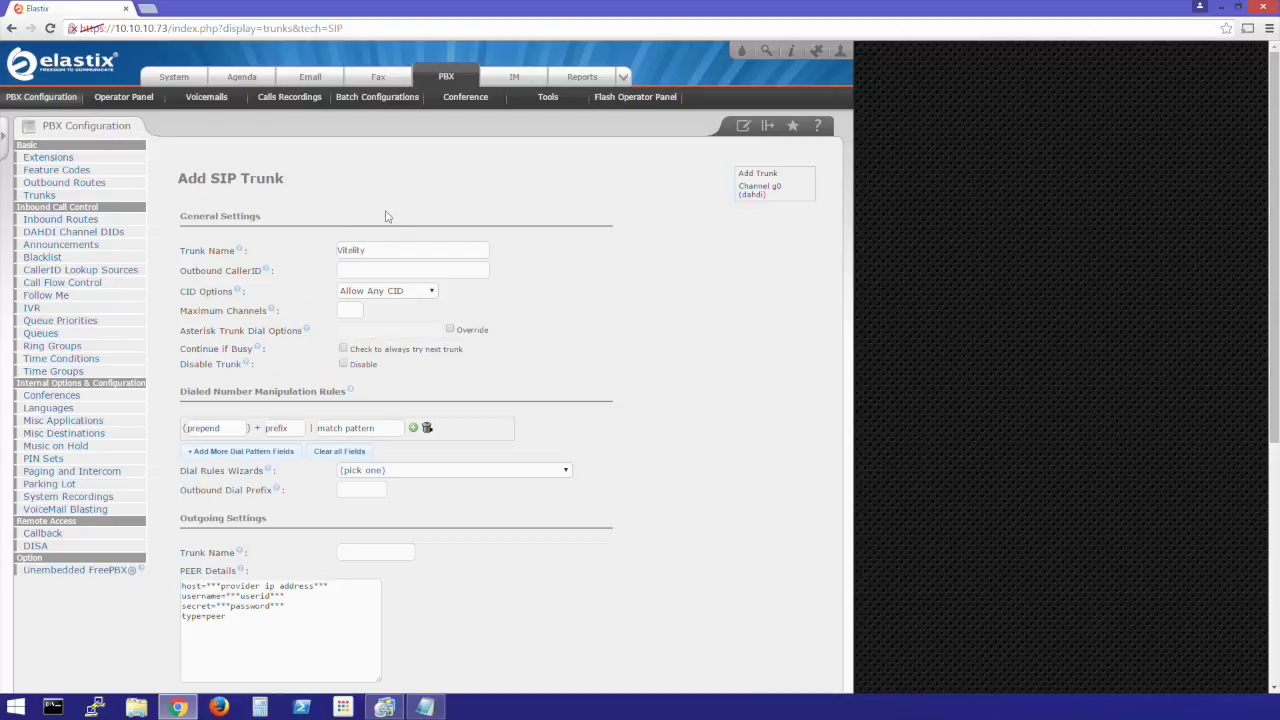
- Fill in the trunk's outbound caller ID number and set its maximum channels to 2
{"action": "left_click", "coordinate": [362, 270]}
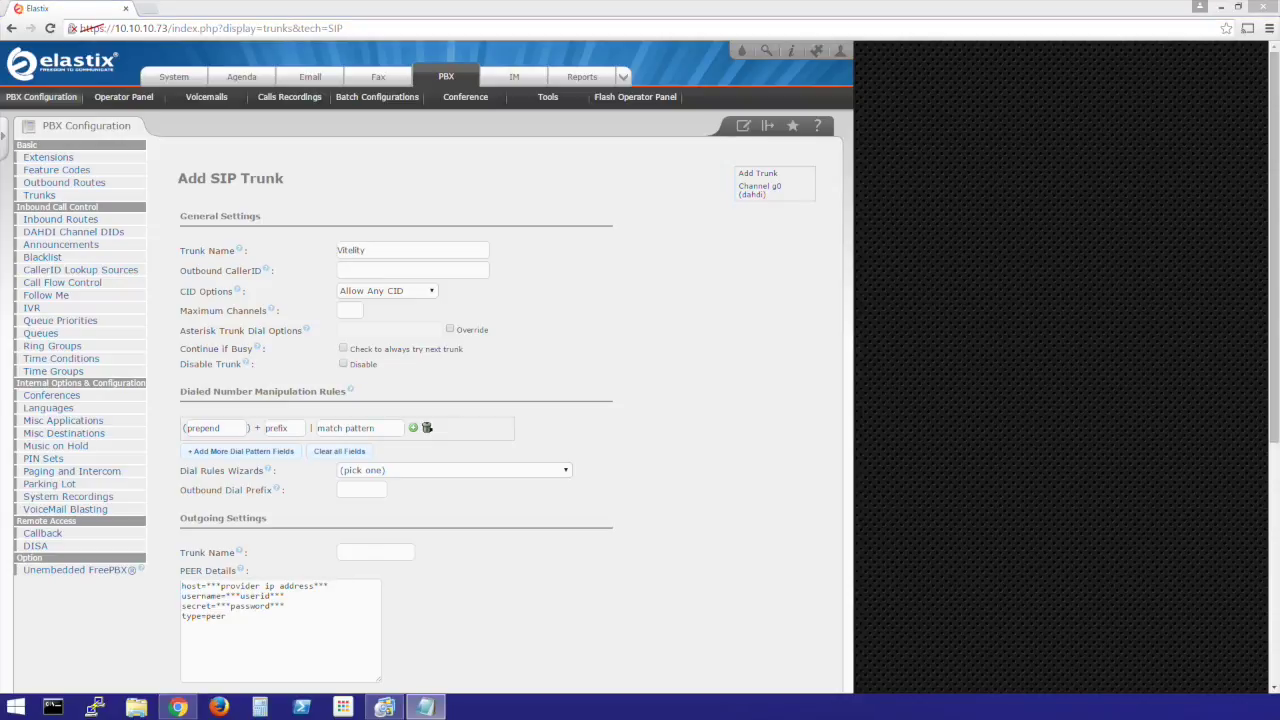
{"action": "left_click", "coordinate": [393, 267]}
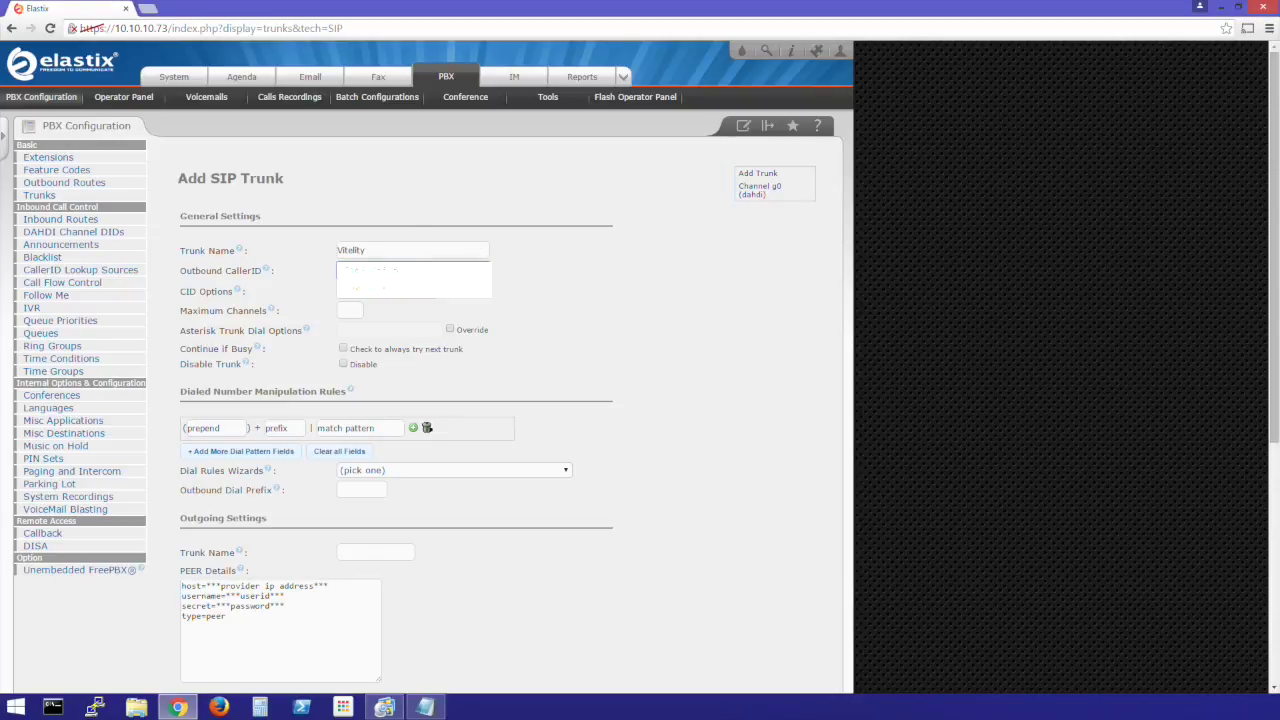
{"action": "left_click", "coordinate": [350, 310]}
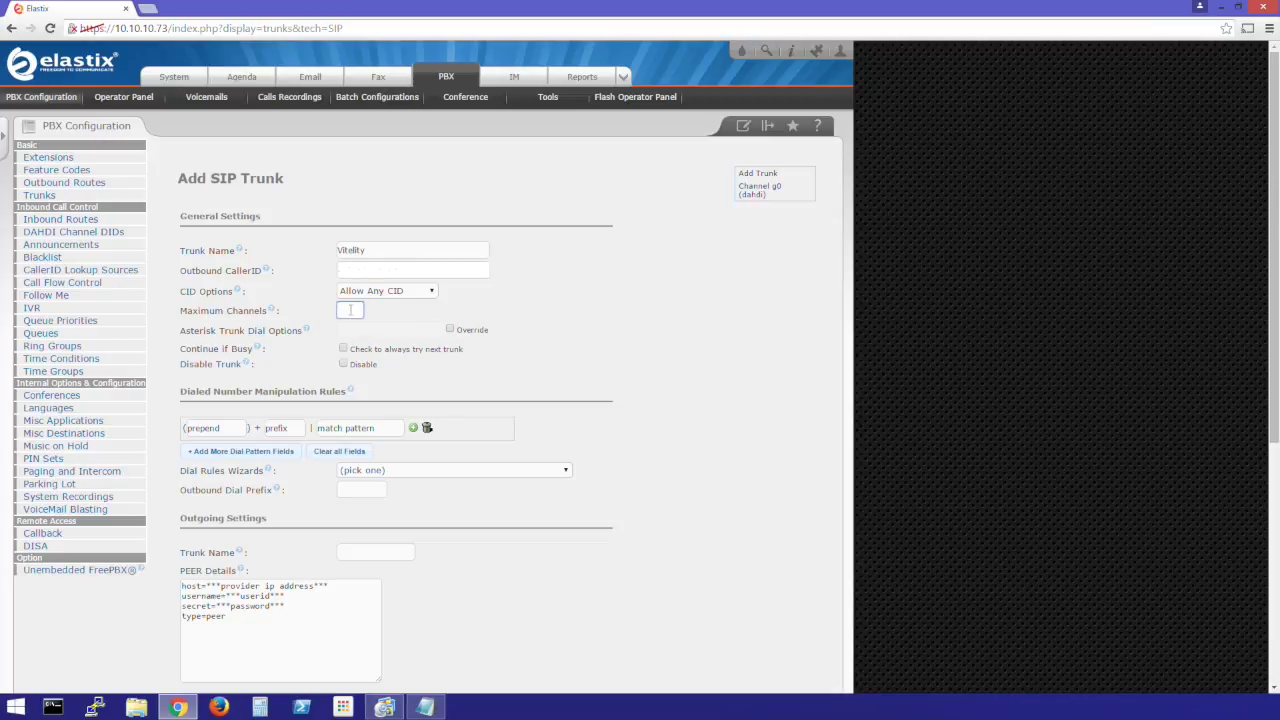
{"action": "type", "text": "2"}
- Clear the default text from the trunk's PEER Details and USER Details
{"action": "scroll", "coordinate": [619, 369], "scroll_direction": "down", "scroll_amount": 3}
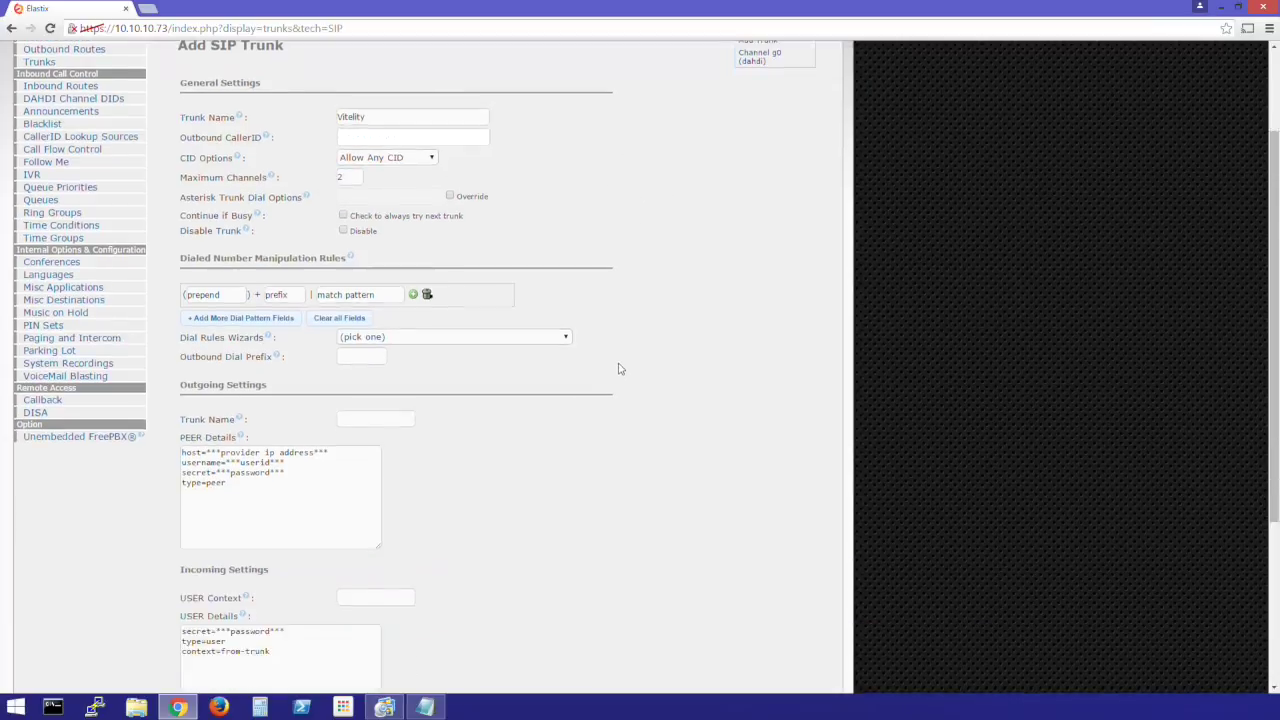
{"action": "scroll", "coordinate": [450, 446], "scroll_direction": "down", "scroll_amount": 1}
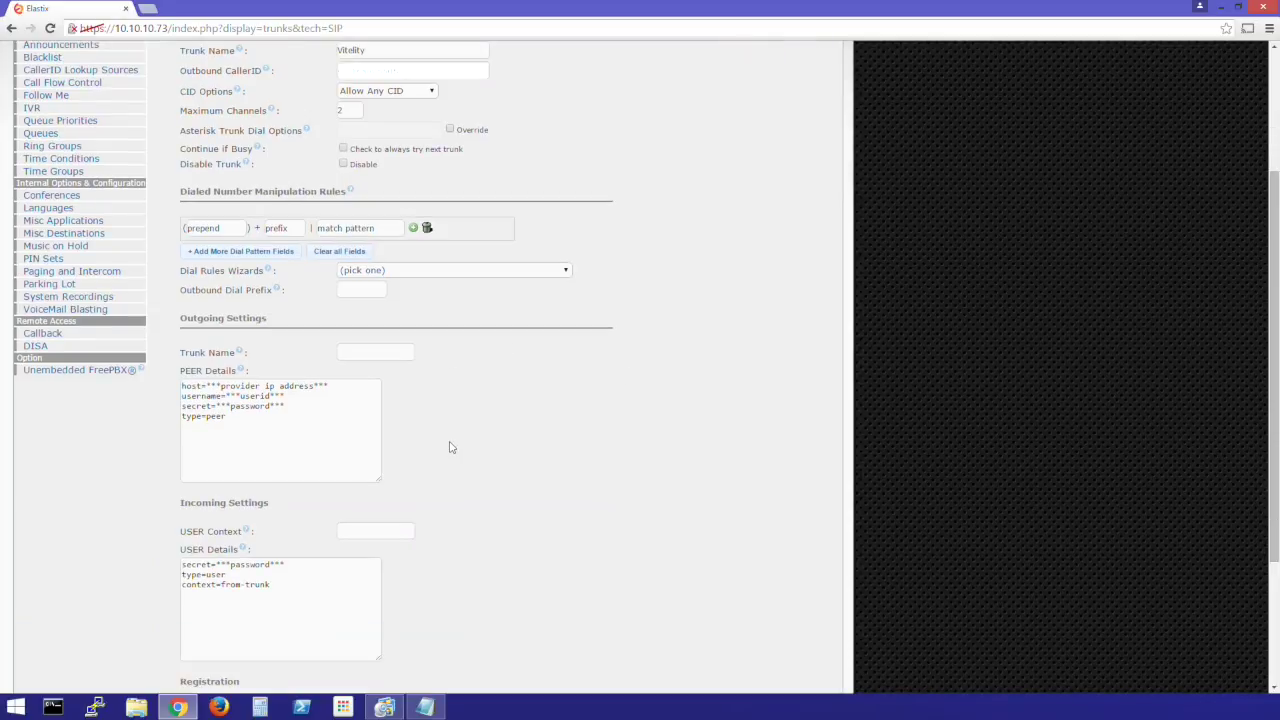
{"action": "left_click", "coordinate": [167, 399]}
{"action": "key", "text": "ctrl+a"}
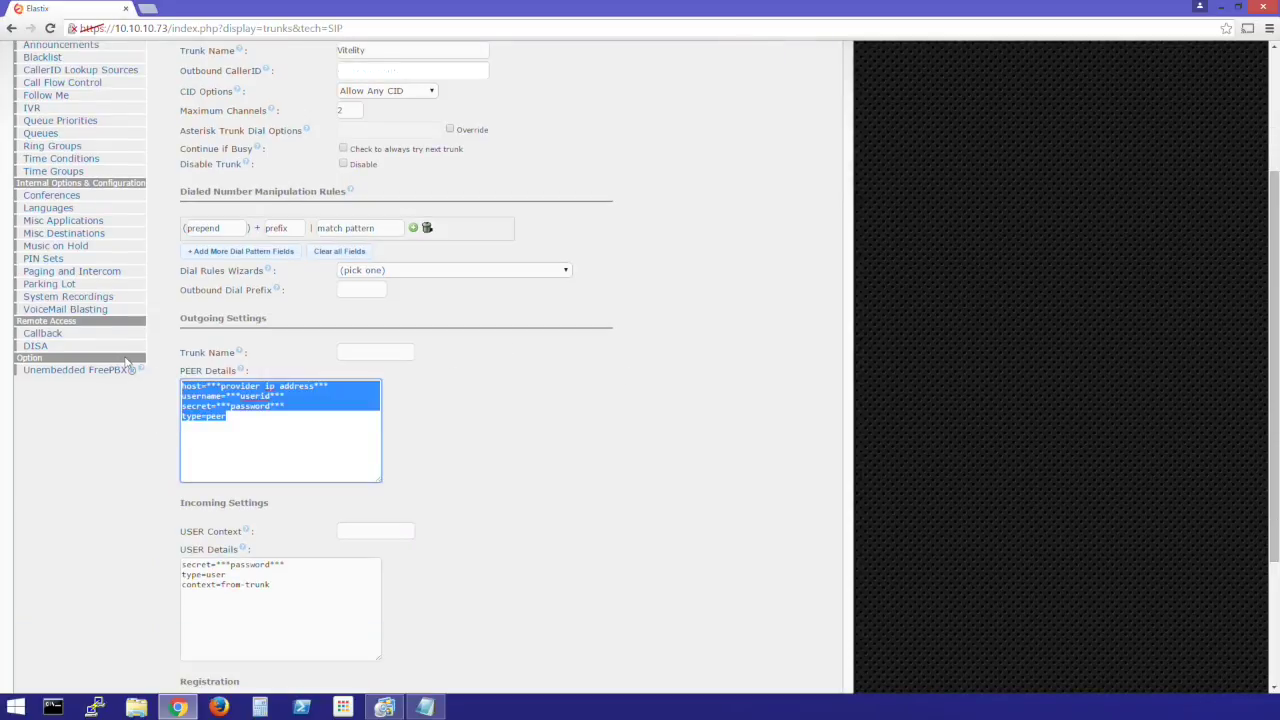
{"action": "key", "text": "BackSpace"}
{"action": "left_click", "coordinate": [282, 590]}
{"action": "key", "text": "ctrl+a"}
{"action": "key", "text": "BackSpace"}
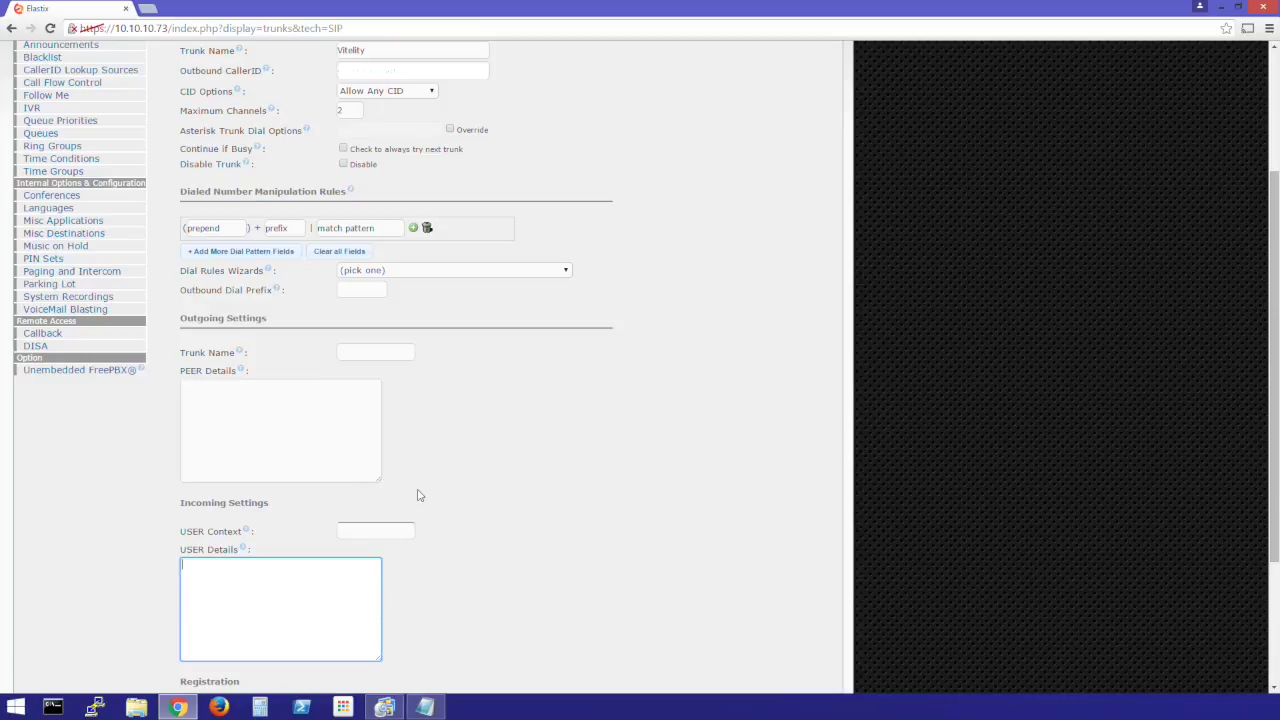
{"action": "left_click", "coordinate": [518, 472]}
- Set the outgoing trunk name to vitel-outbound and the incoming USER Context to vitel-inbound
{"action": "scroll", "coordinate": [505, 475], "scroll_direction": "up", "scroll_amount": 1}
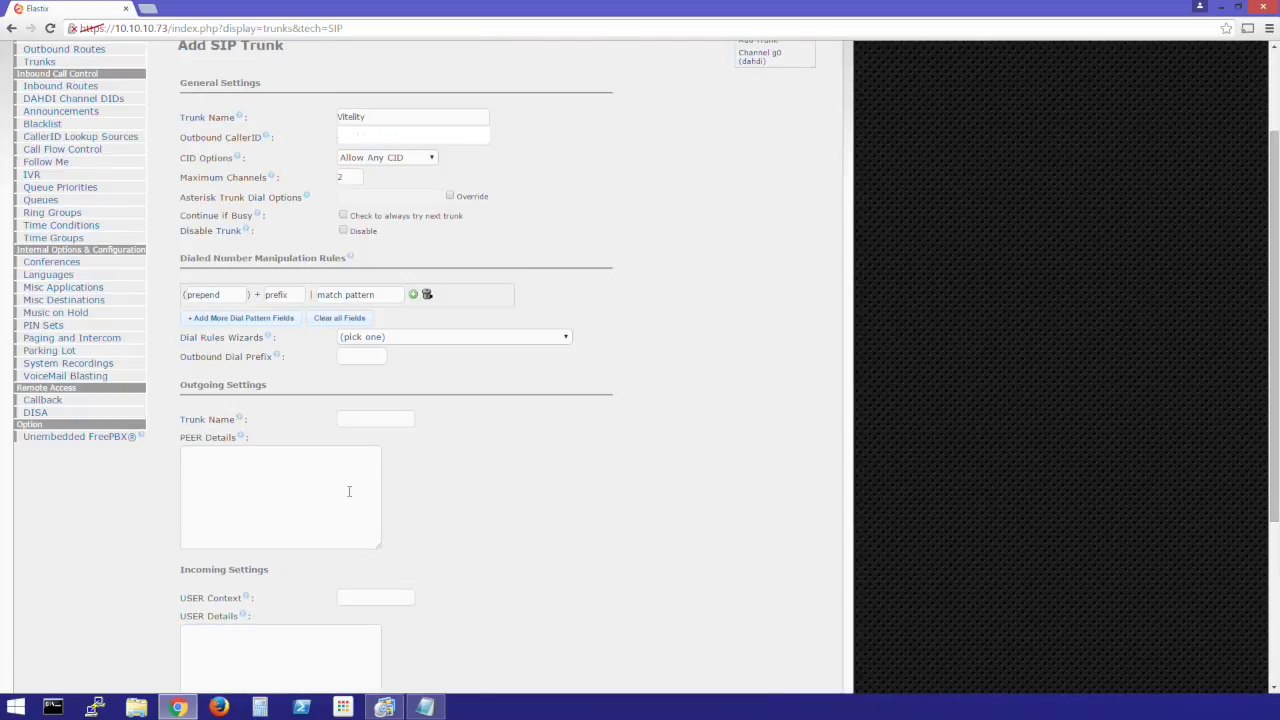
{"action": "left_click", "coordinate": [357, 418]}
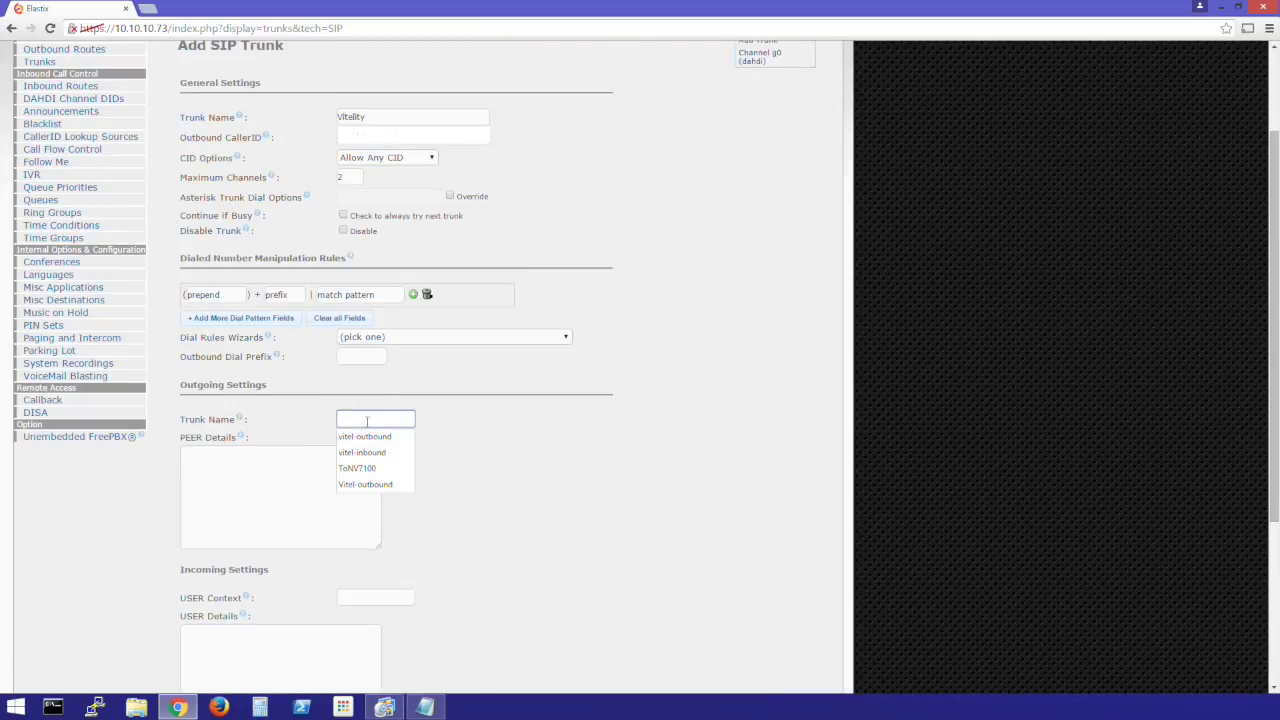
{"action": "left_click", "coordinate": [380, 438]}
{"action": "scroll", "coordinate": [393, 530], "scroll_direction": "down", "scroll_amount": 2}
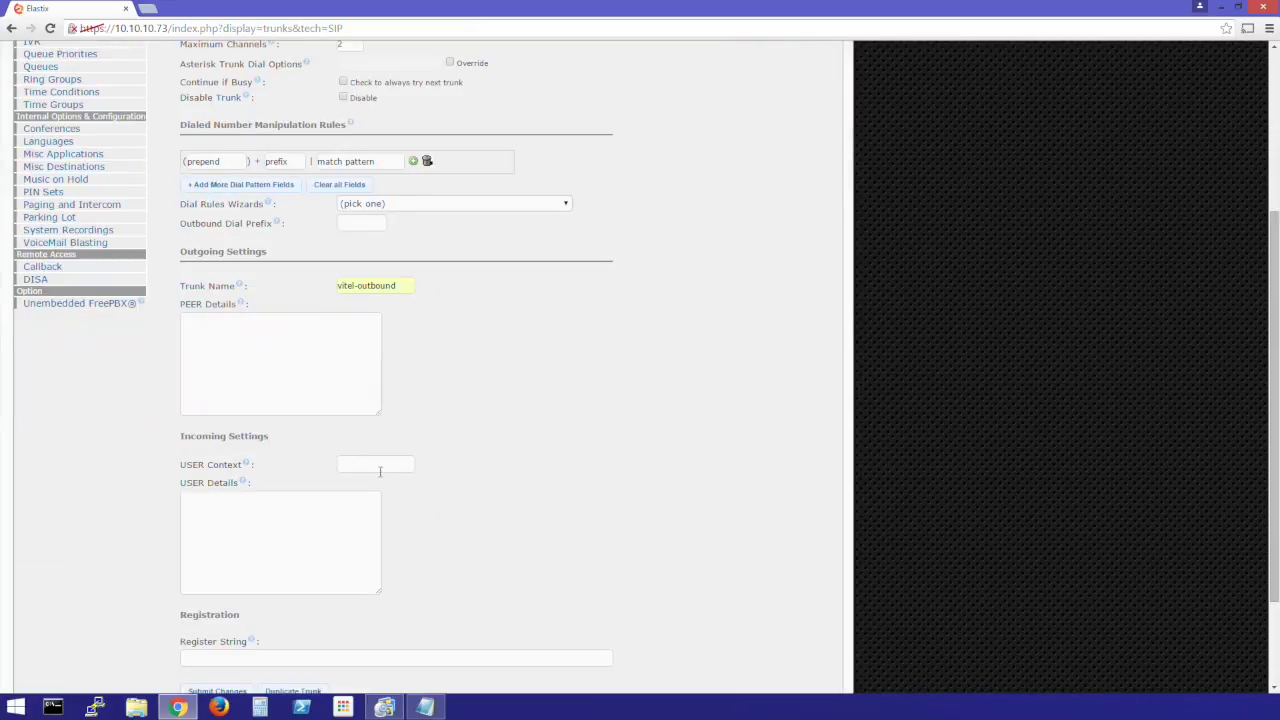
{"action": "left_click", "coordinate": [382, 464]}
{"action": "left_click", "coordinate": [395, 488]}
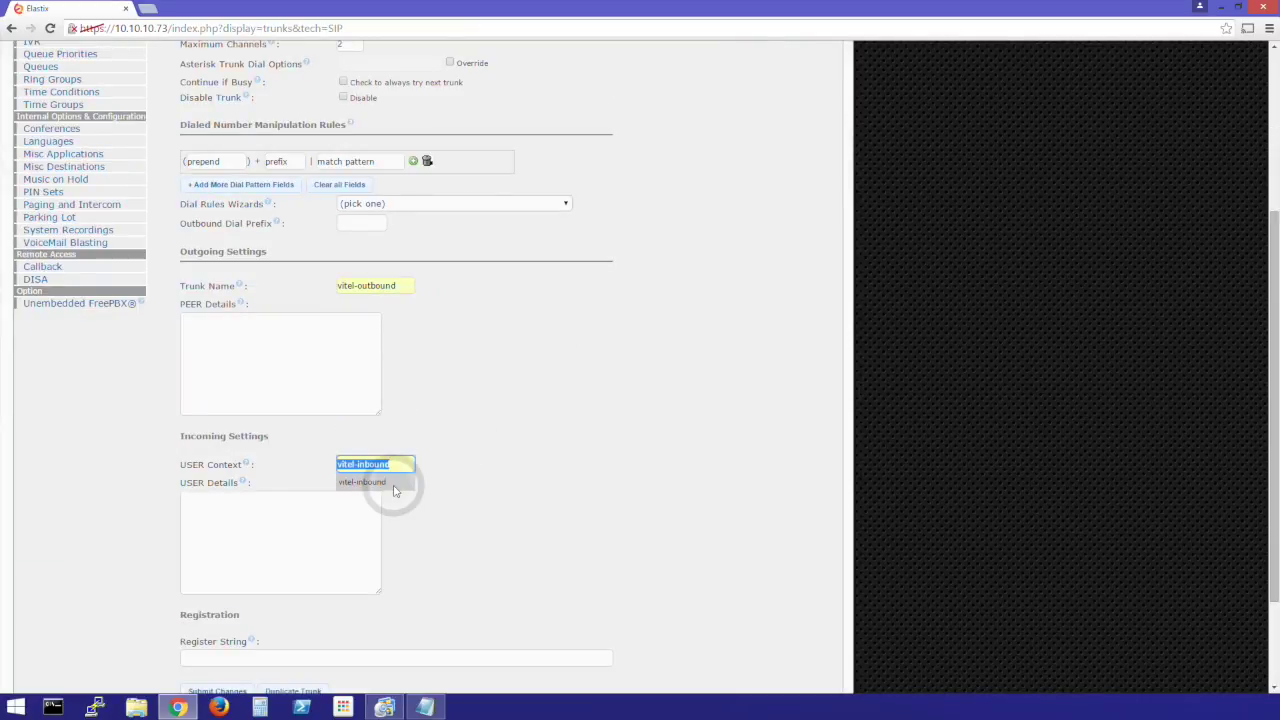
{"action": "left_click", "coordinate": [522, 497]}
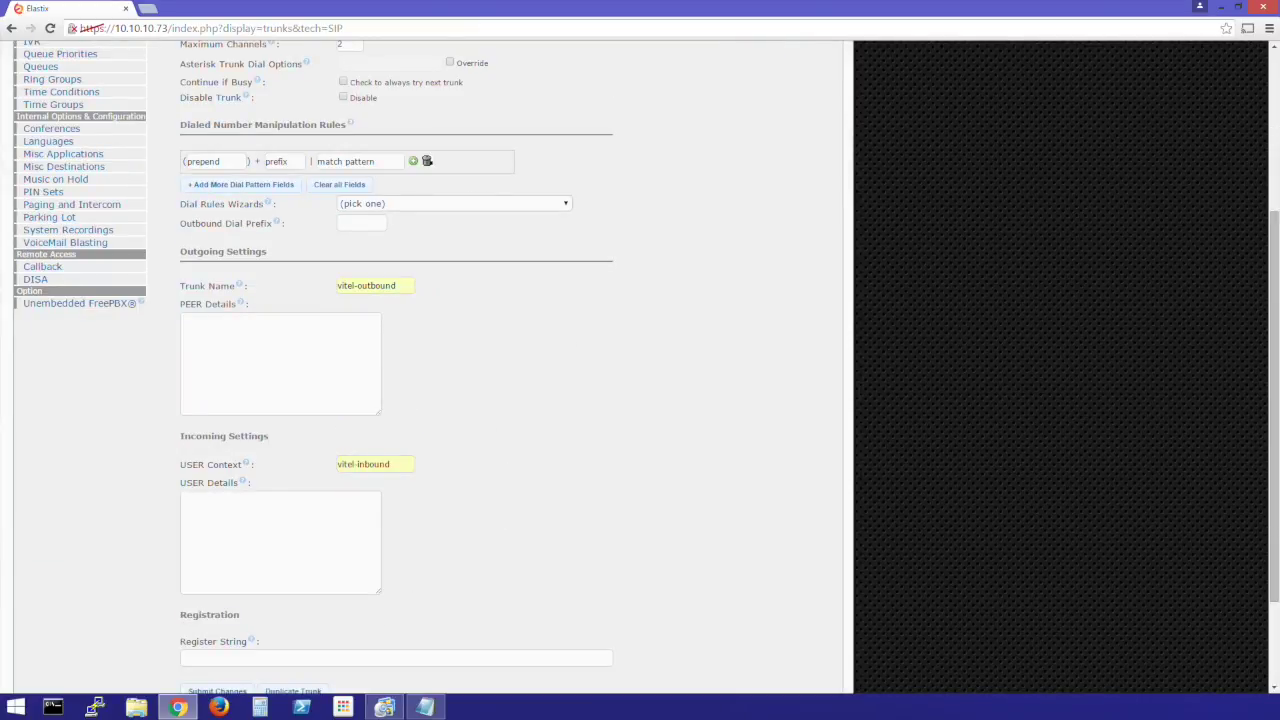
- Paste the prepared outgoing settings for host outbound.vitelity.net, including the account username and password, into PEER Details
{"action": "key", "text": "alt+Tab"}
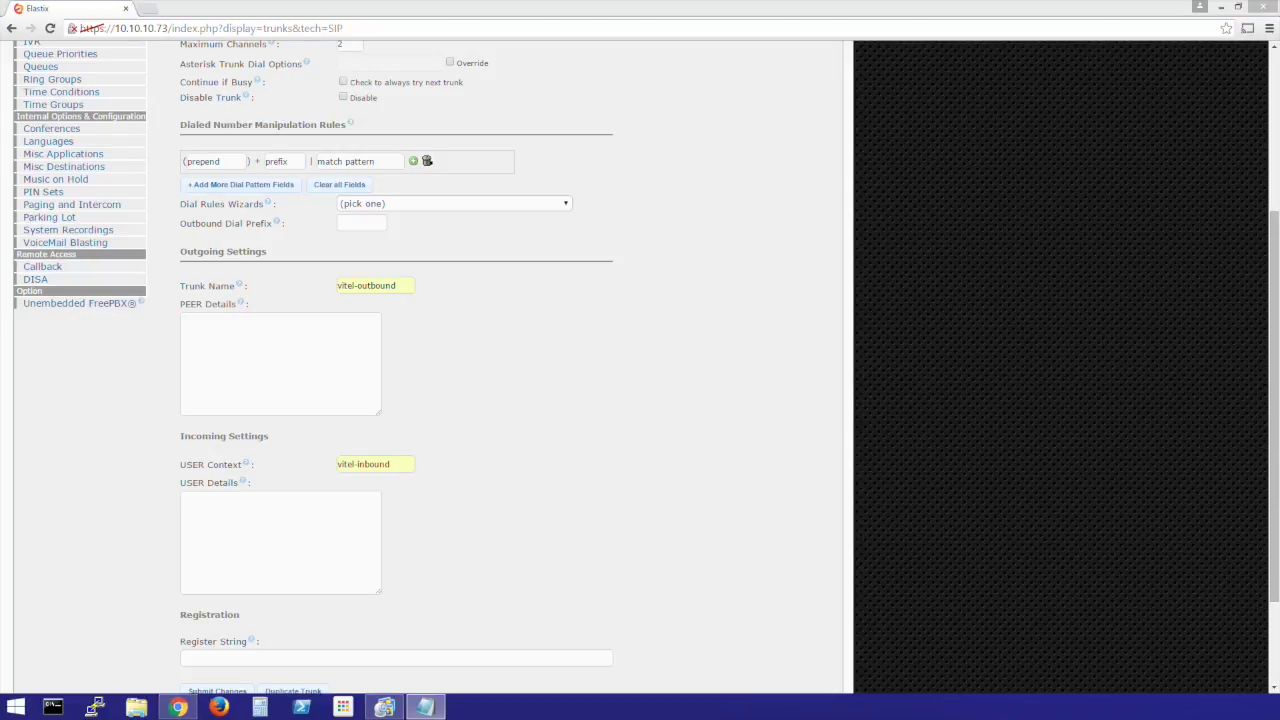
{"action": "left_click", "coordinate": [206, 338]}
{"action": "key", "text": "ctrl+v"}
{"action": "left_click", "coordinate": [529, 328]}
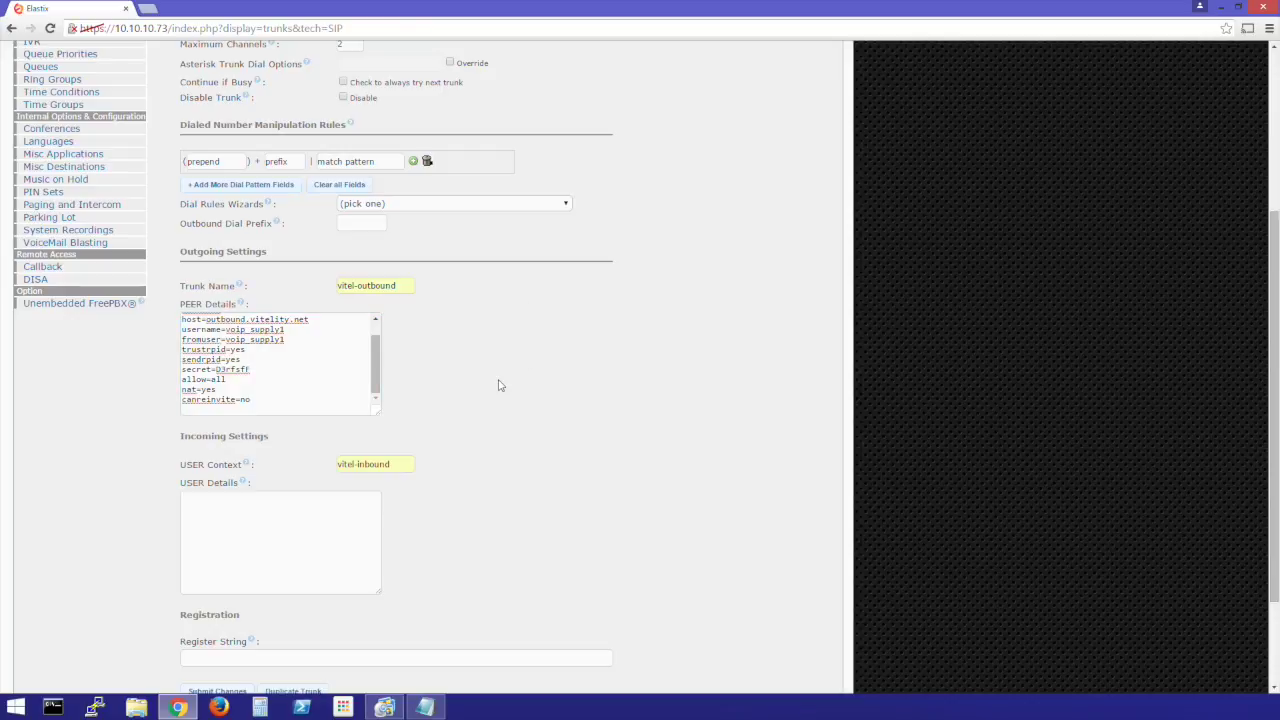
- Paste the prepared incoming settings for host inbound7.vitelity.net, including the account username and password, into USER Details
{"action": "scroll", "coordinate": [497, 383], "scroll_direction": "down", "scroll_amount": 3}
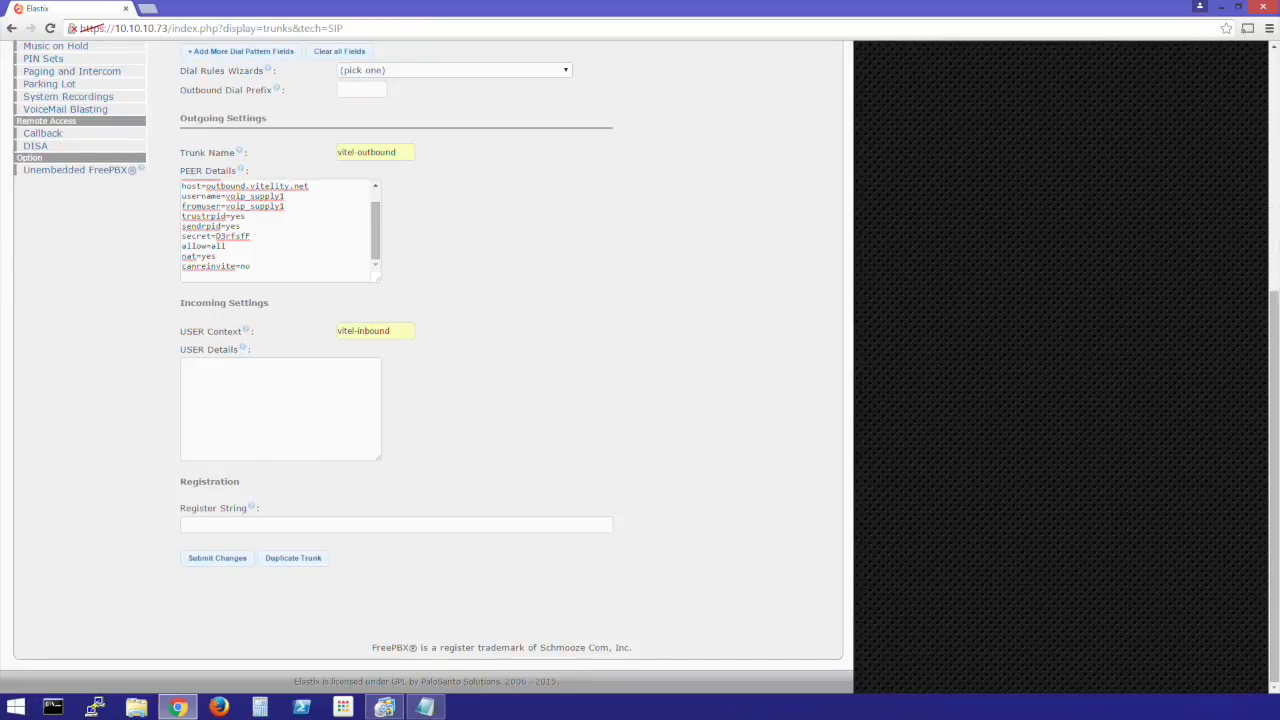
{"action": "key", "text": "alt+Tab"}
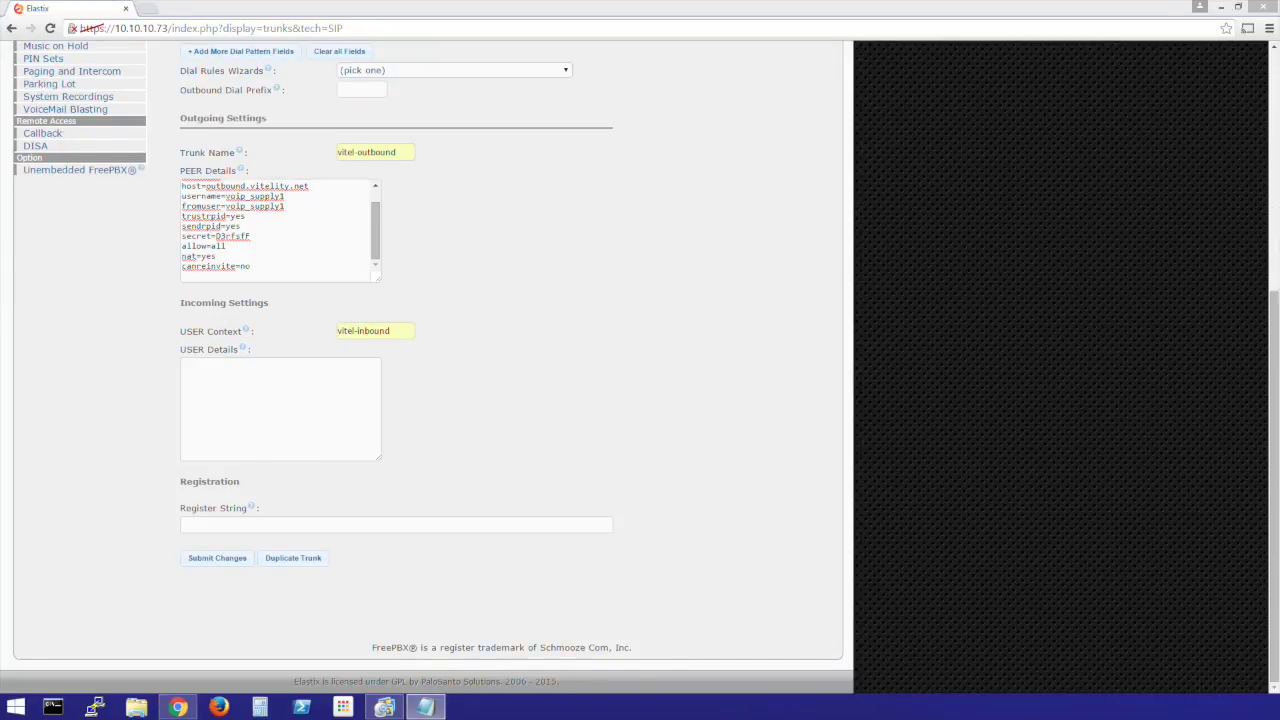
{"action": "left_click", "coordinate": [262, 400]}
{"action": "key", "text": "ctrl+v"}
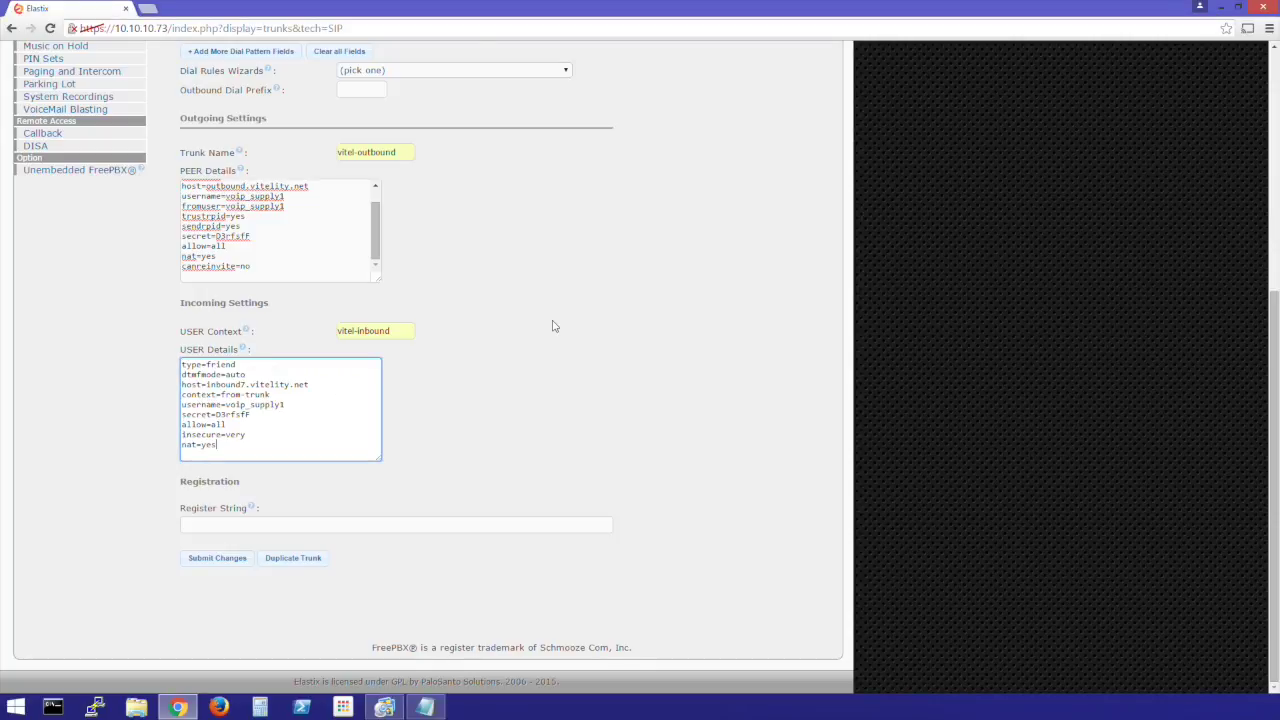
- Paste the prepared Register String with the account credentials for inbound7.vitelity.net on port 5060
{"action": "key", "text": "alt+Tab"}
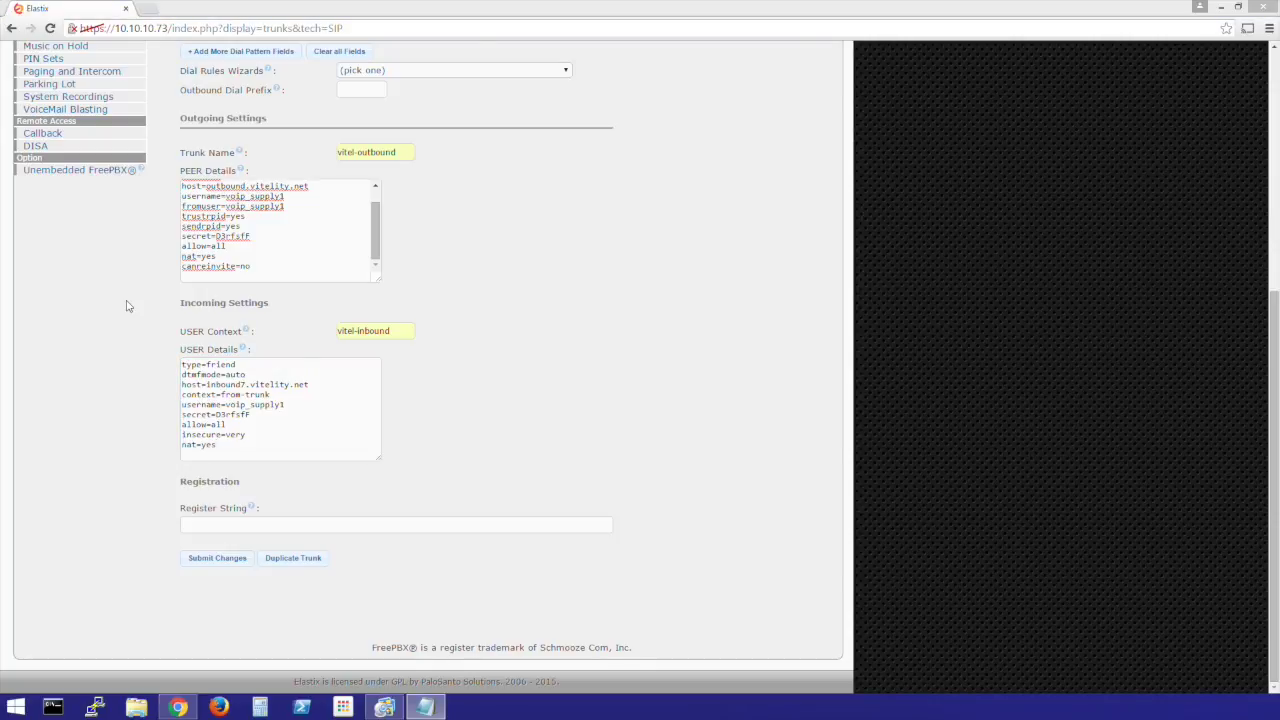
{"action": "left_click", "coordinate": [486, 377]}
{"action": "left_click", "coordinate": [214, 523]}
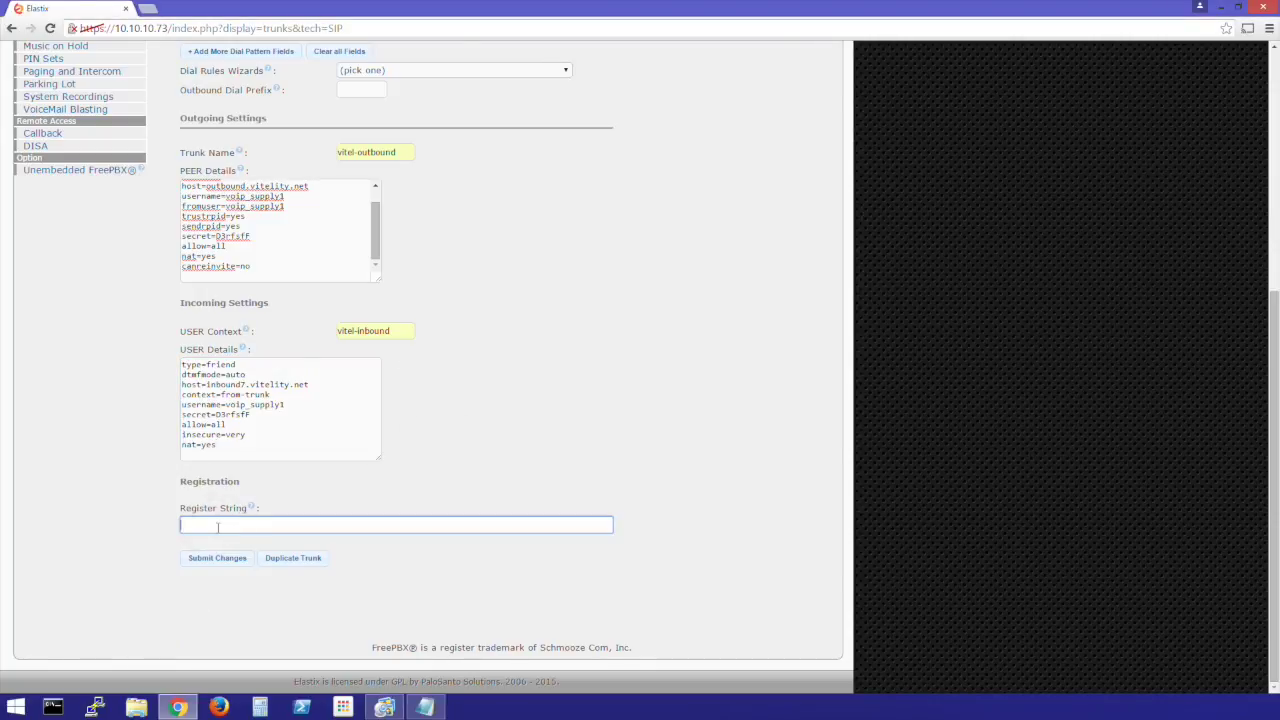
{"action": "key", "text": "ctrl+v"}
{"action": "left_click", "coordinate": [147, 520]}
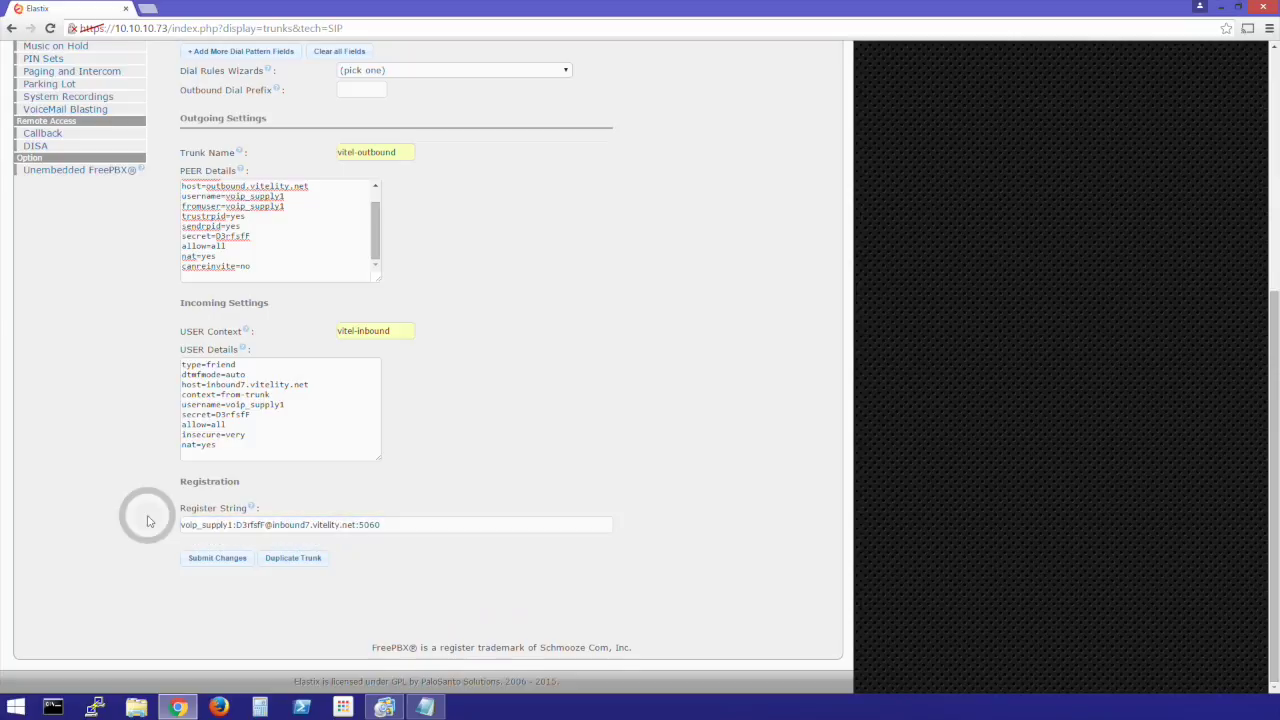
- Submit the new SIP trunk and apply the configuration
{"action": "left_click", "coordinate": [204, 562]}
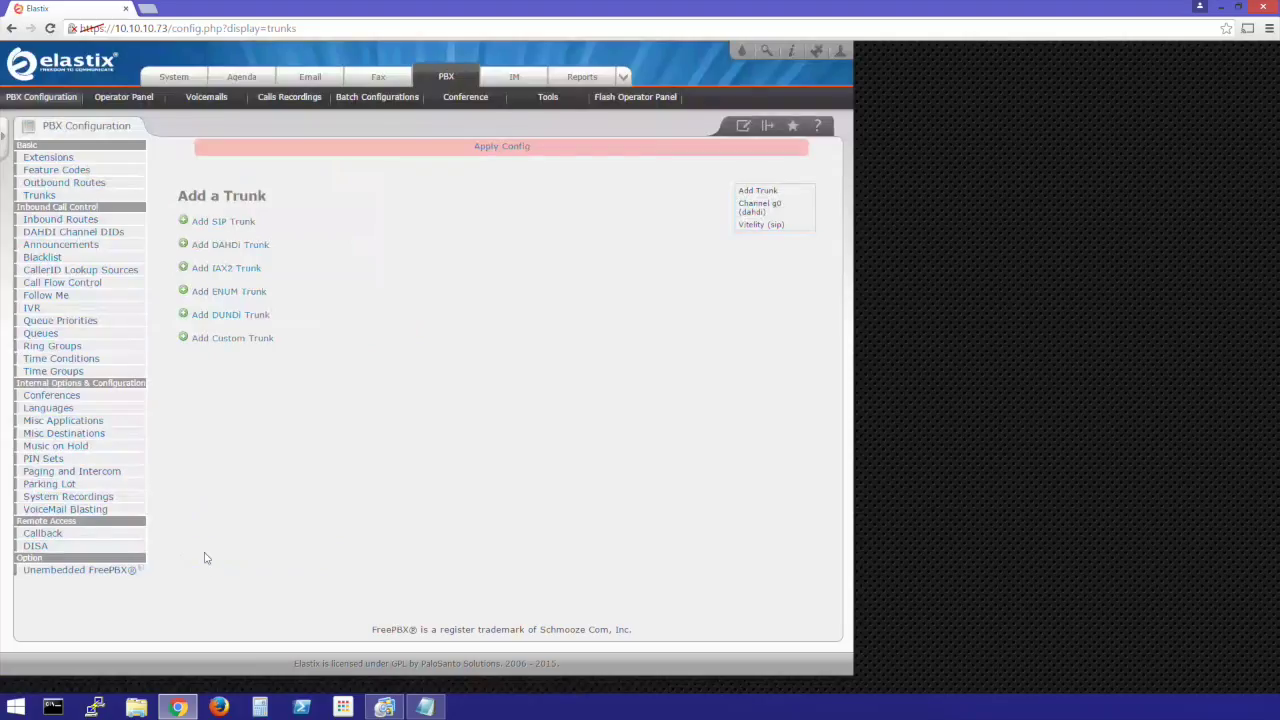
{"action": "left_click", "coordinate": [511, 148]}
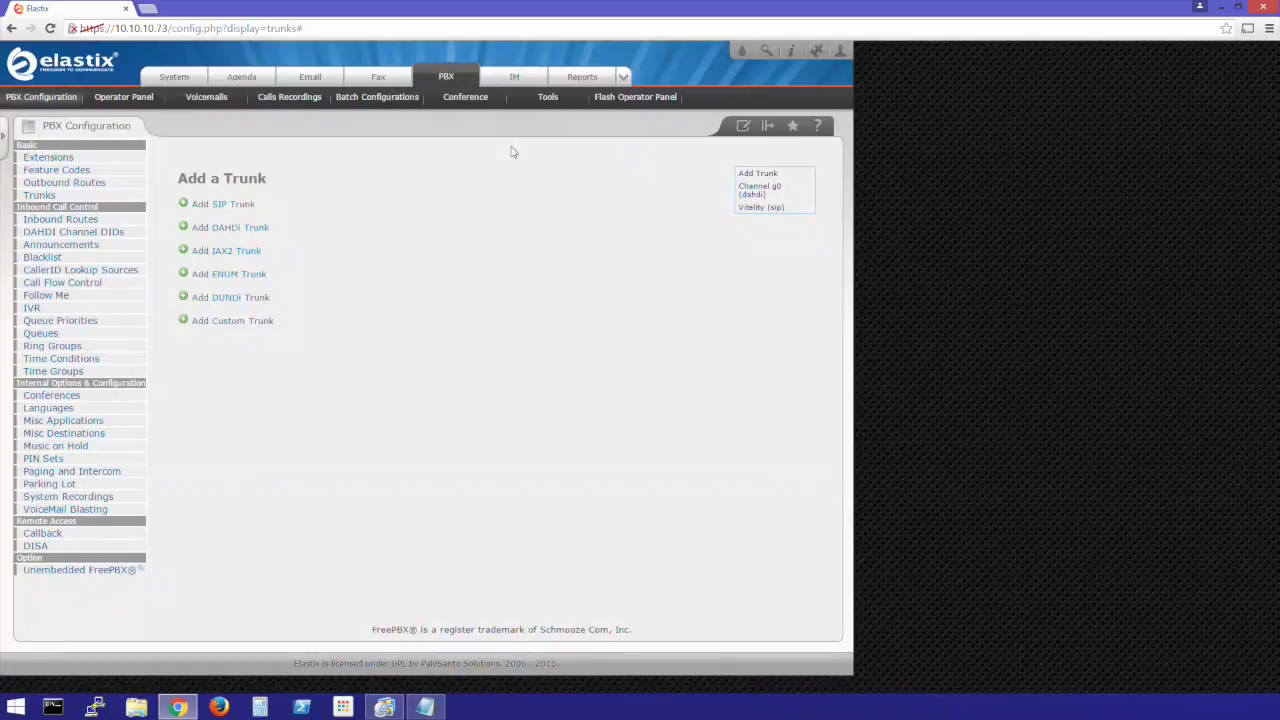
- Start a new outbound route and name it Vitelity_Out
{"action": "left_click", "coordinate": [74, 186]}
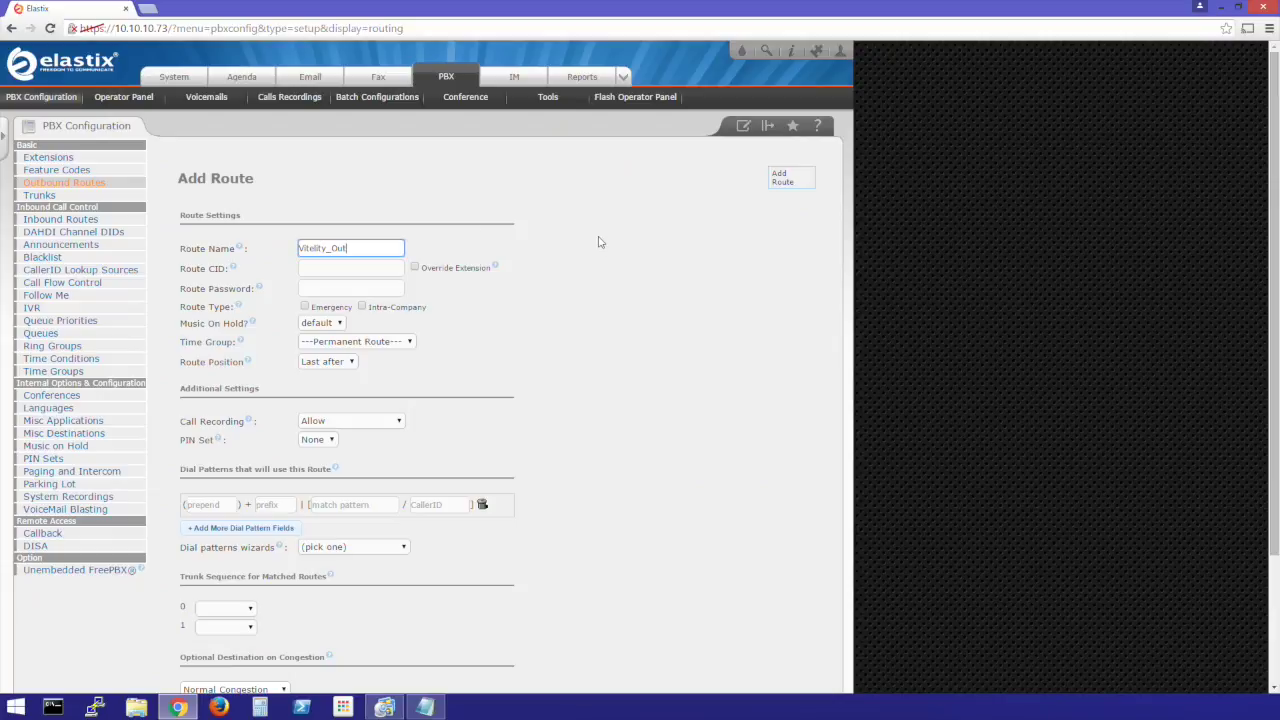
{"action": "left_click", "coordinate": [566, 304]}
- Define the route's first dial pattern with match pattern NXXXXXX and prepend 716
{"action": "scroll", "coordinate": [548, 355], "scroll_direction": "down", "scroll_amount": 3}
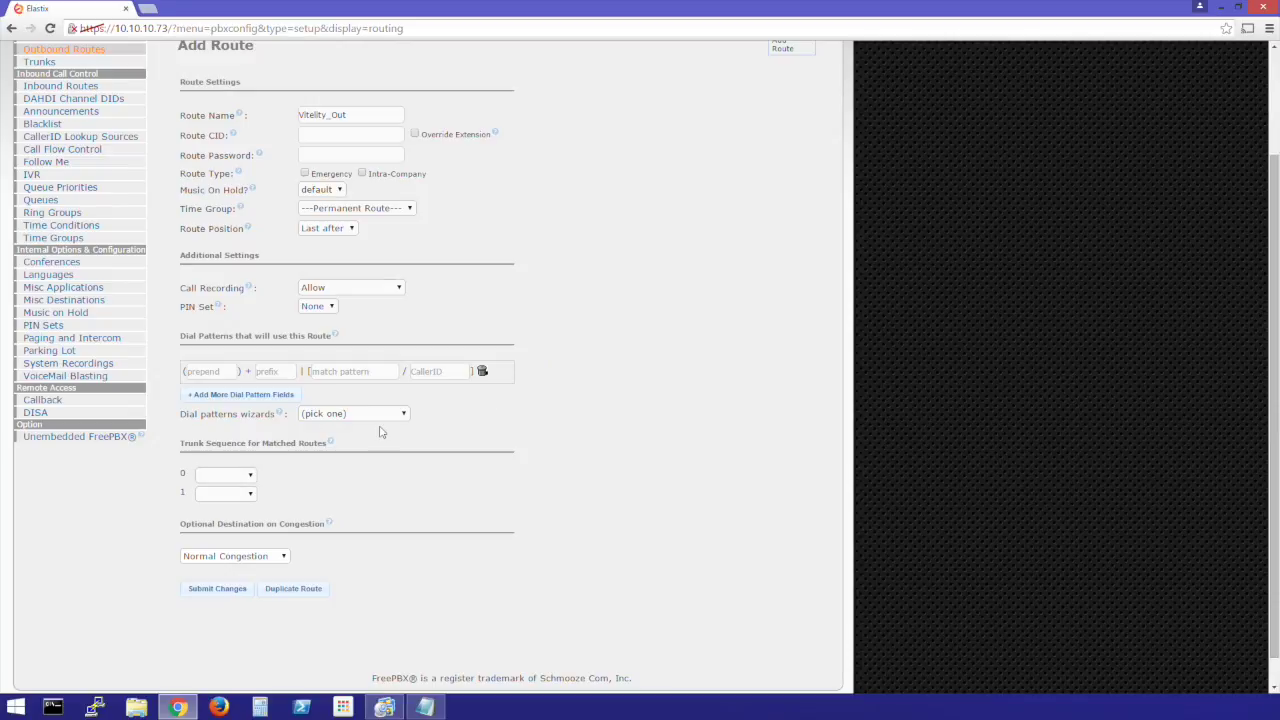
{"action": "left_click", "coordinate": [351, 372]}
{"action": "type", "text": "NXXXXXX"}
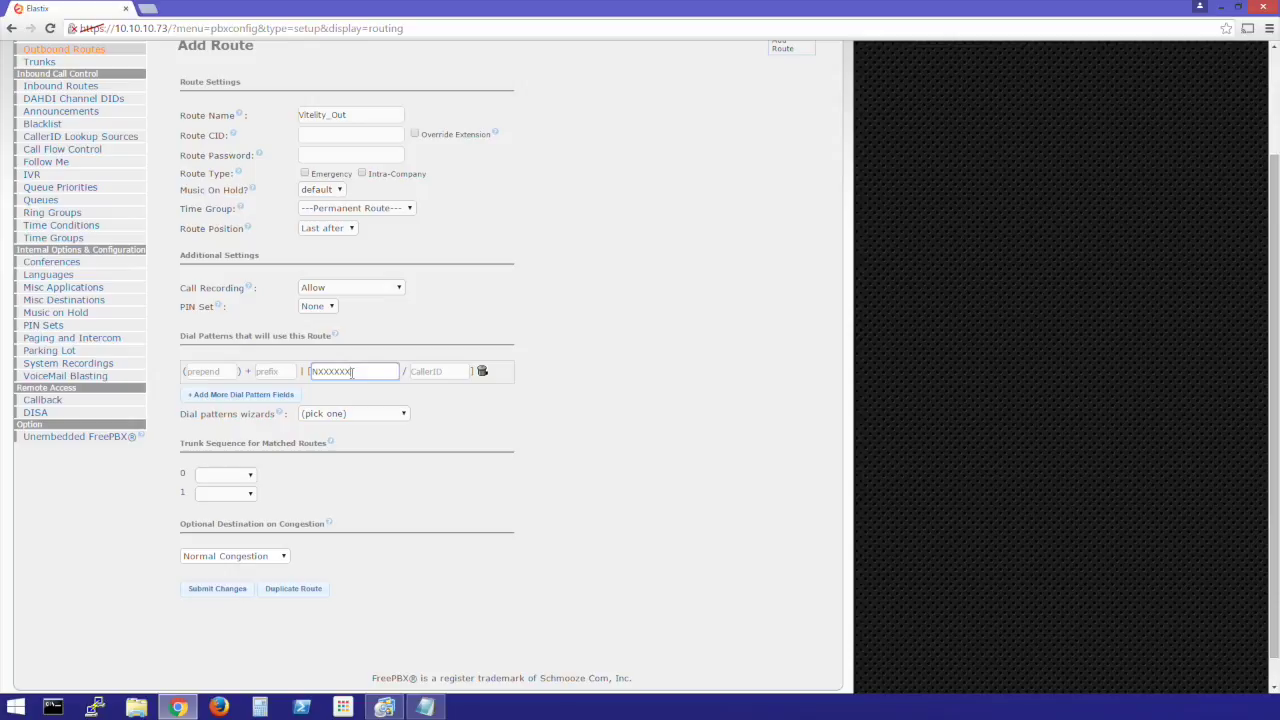
{"action": "left_click", "coordinate": [213, 369]}
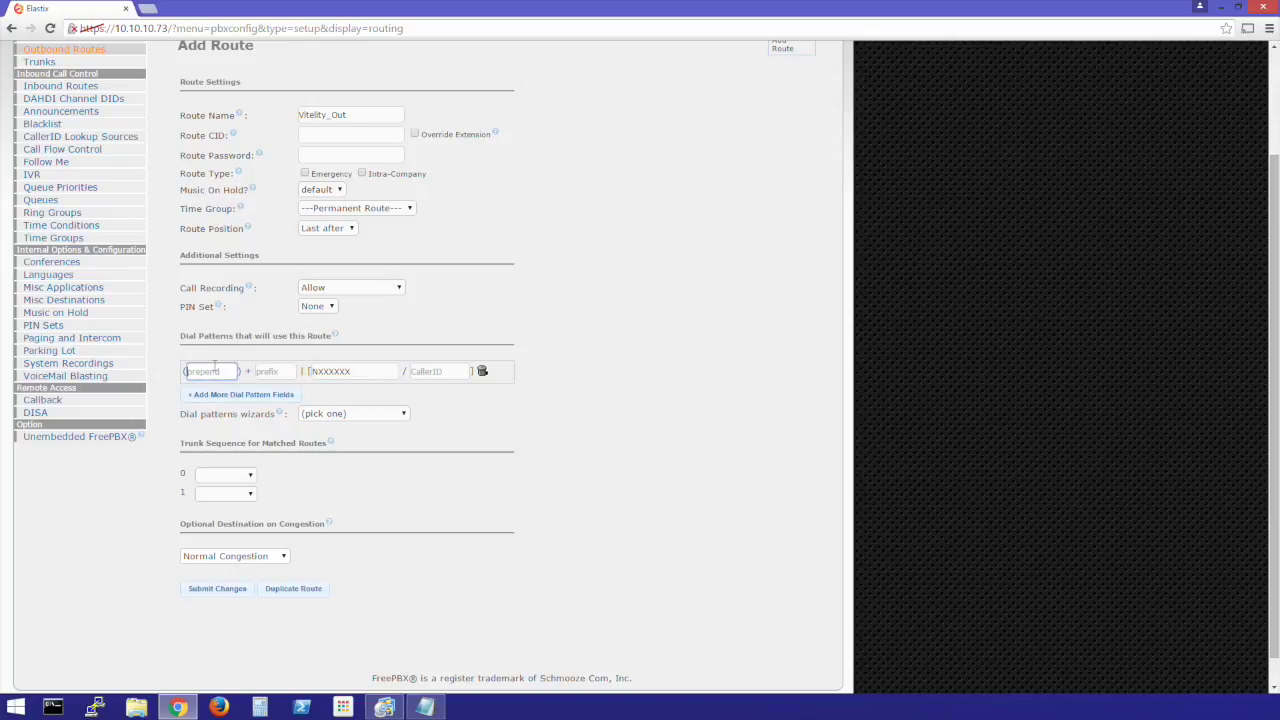
{"action": "type", "text": "716"}
{"action": "left_click", "coordinate": [594, 334]}
- Add a second dial pattern to the route with match pattern NXXNXXXXXX and prepend 1
{"action": "left_click", "coordinate": [253, 394]}
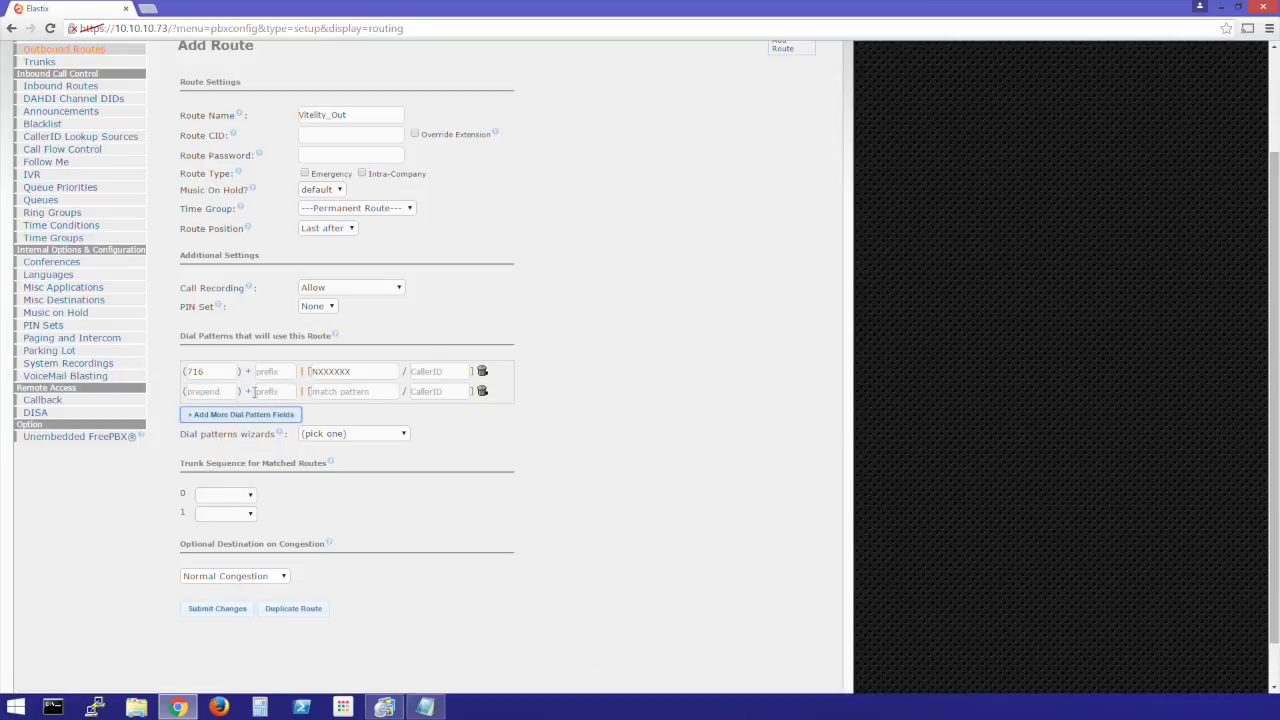
{"action": "left_click", "coordinate": [330, 391]}
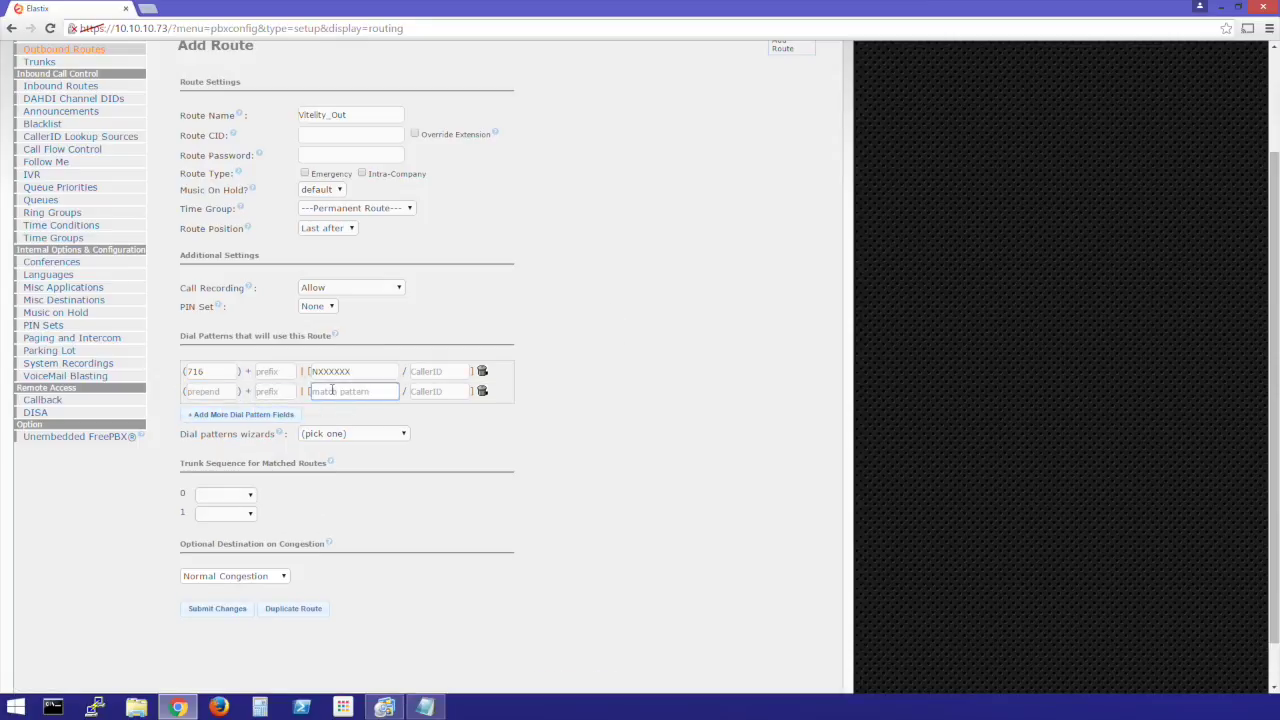
{"action": "type", "text": "NXXNXXXXXX"}
{"action": "left_click", "coordinate": [218, 390]}
{"action": "type", "text": "1"}
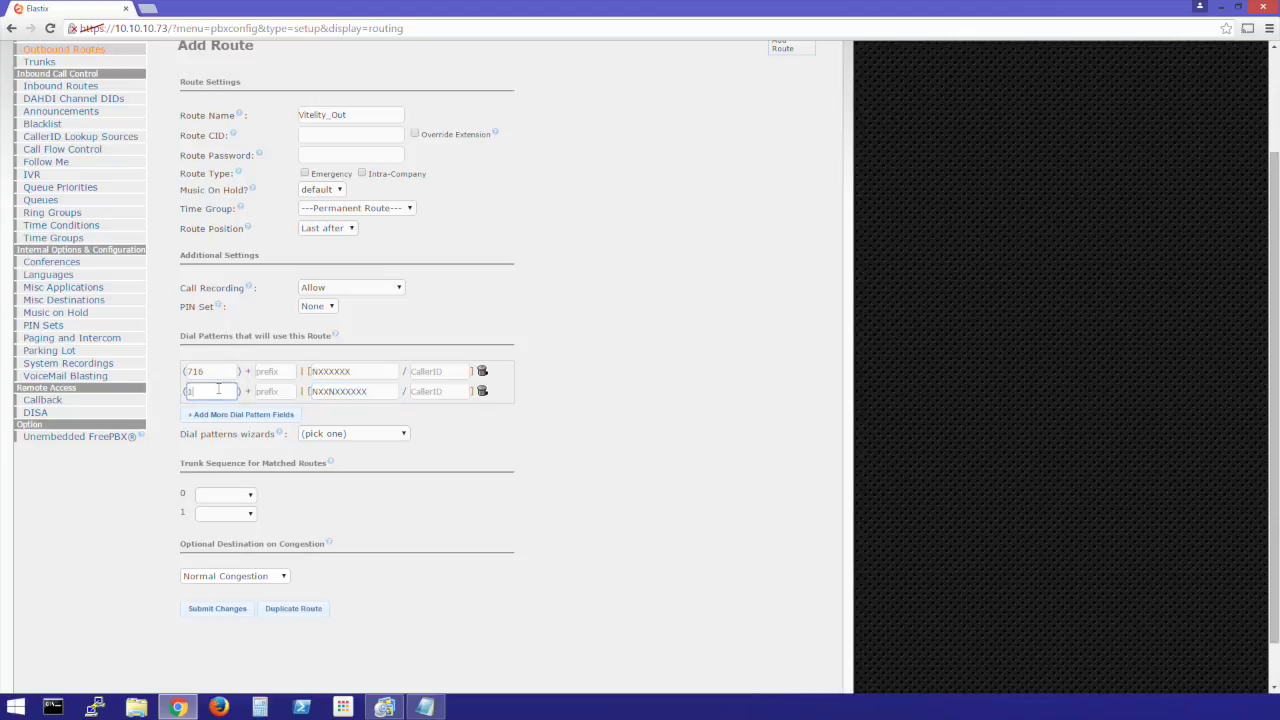
{"action": "left_click", "coordinate": [596, 383]}
- Set Vitelity as trunk 0 in the outbound route's trunk sequence, and submit and apply the route
{"action": "left_click", "coordinate": [245, 494]}
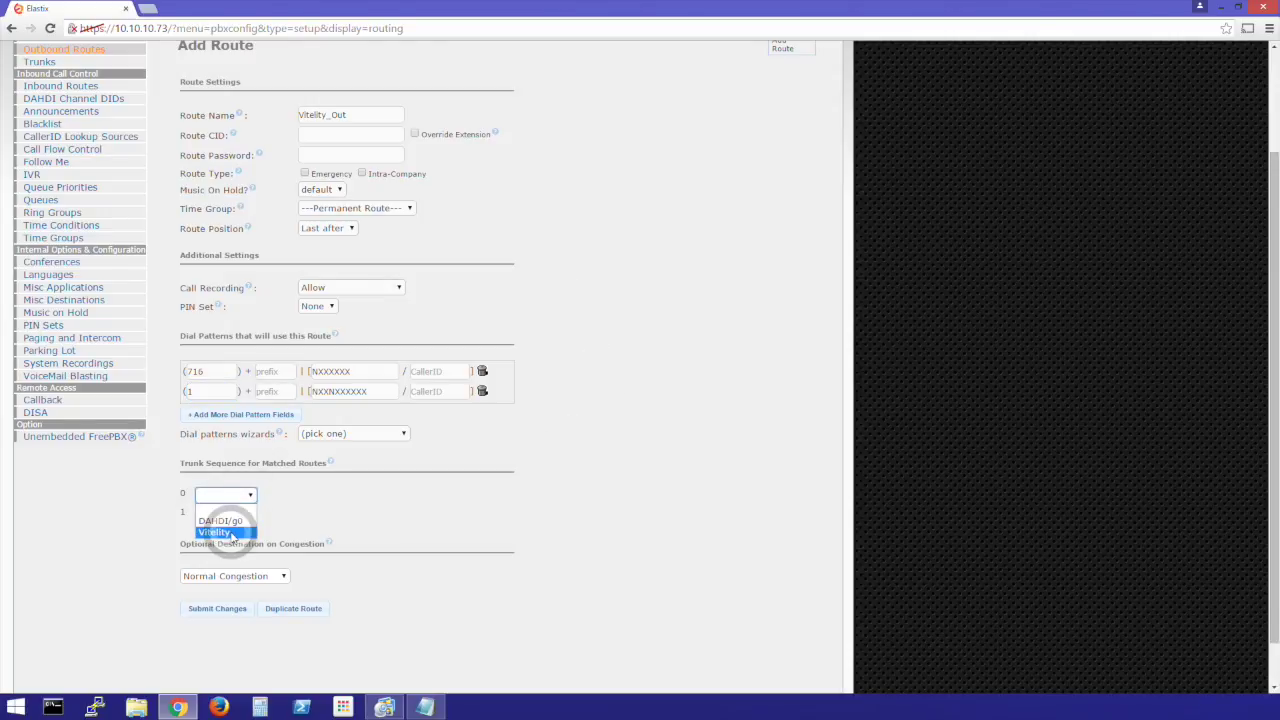
{"action": "left_click", "coordinate": [214, 532]}
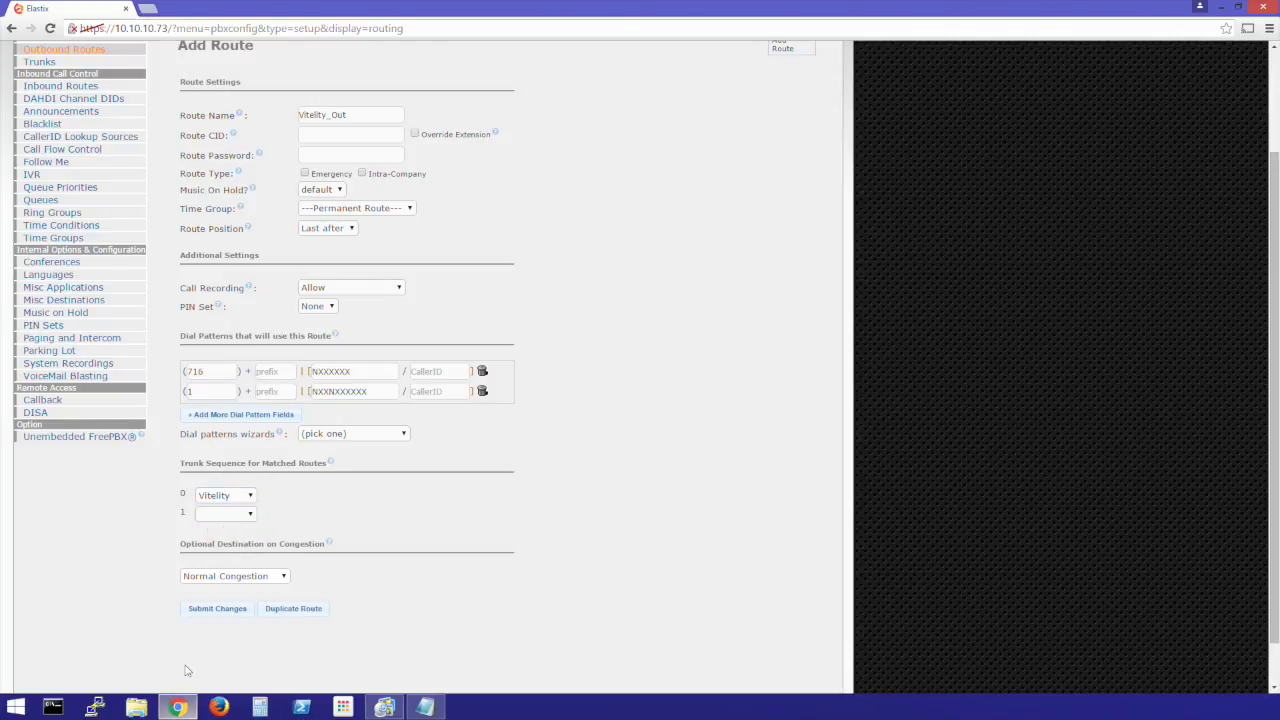
{"action": "left_click", "coordinate": [218, 610]}
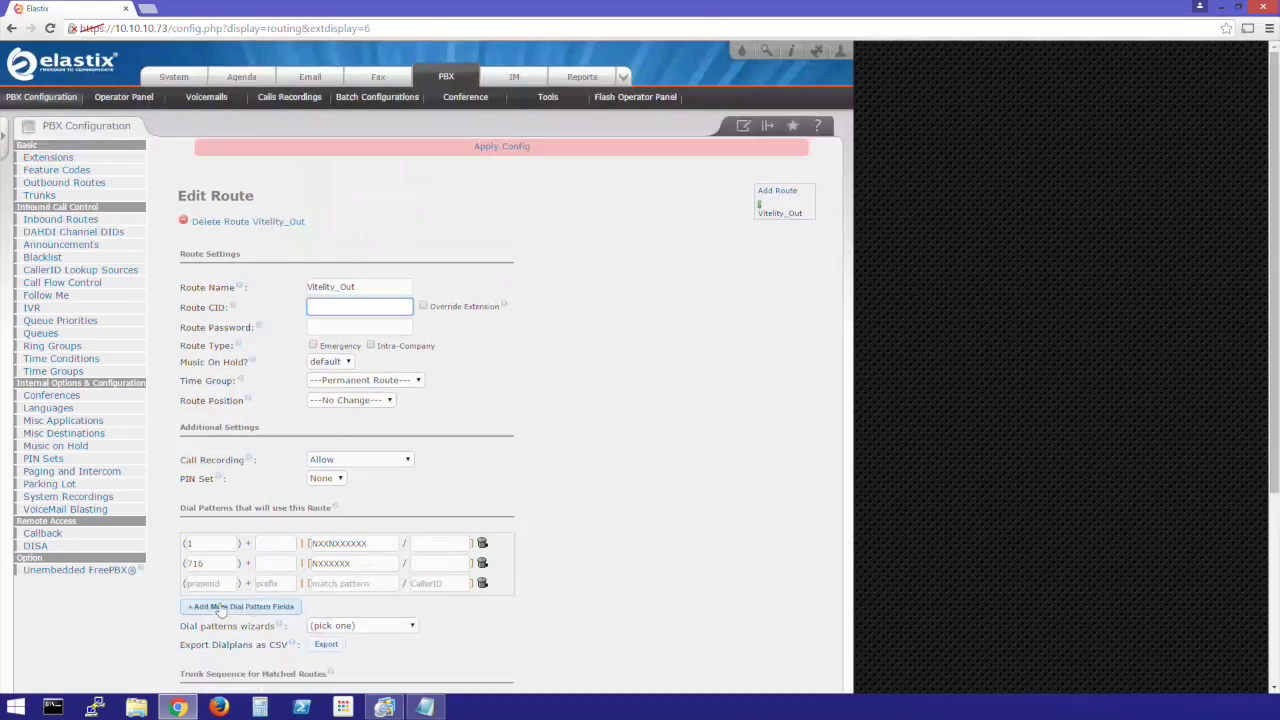
{"action": "left_click", "coordinate": [508, 147]}
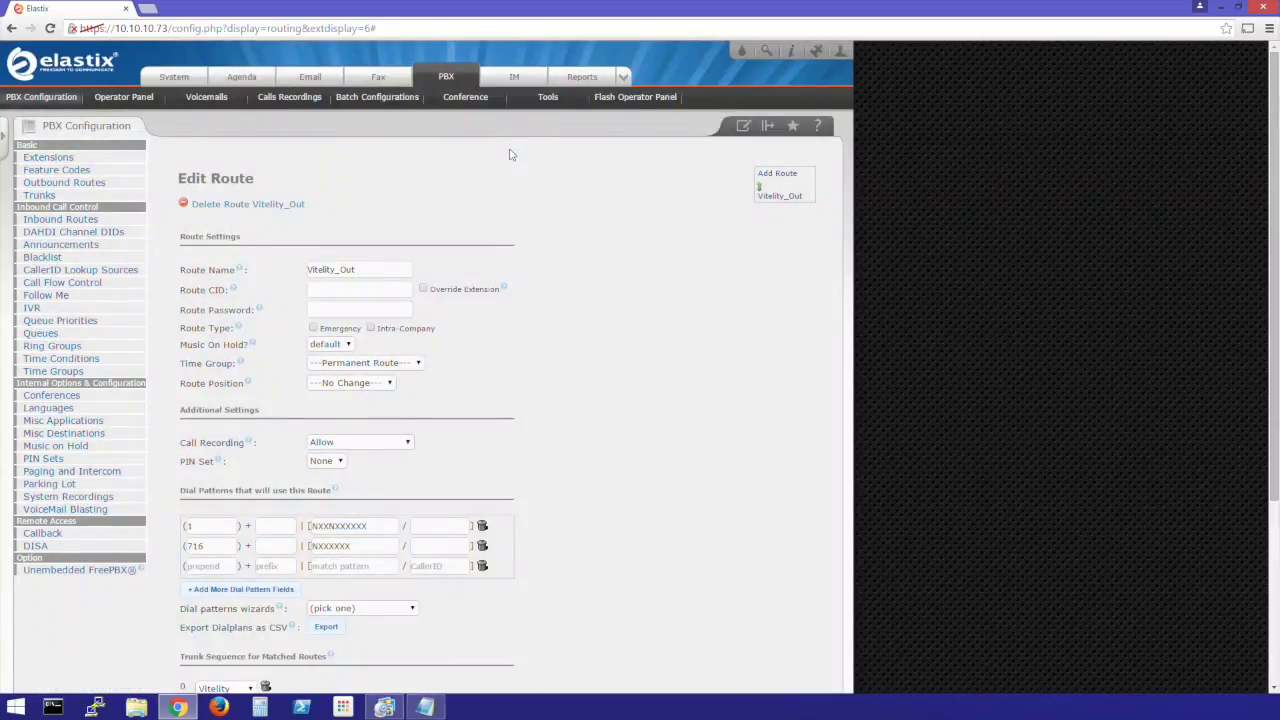
- Start a new inbound route and enter Vitelity_In as its description
{"action": "left_click", "coordinate": [75, 220]}
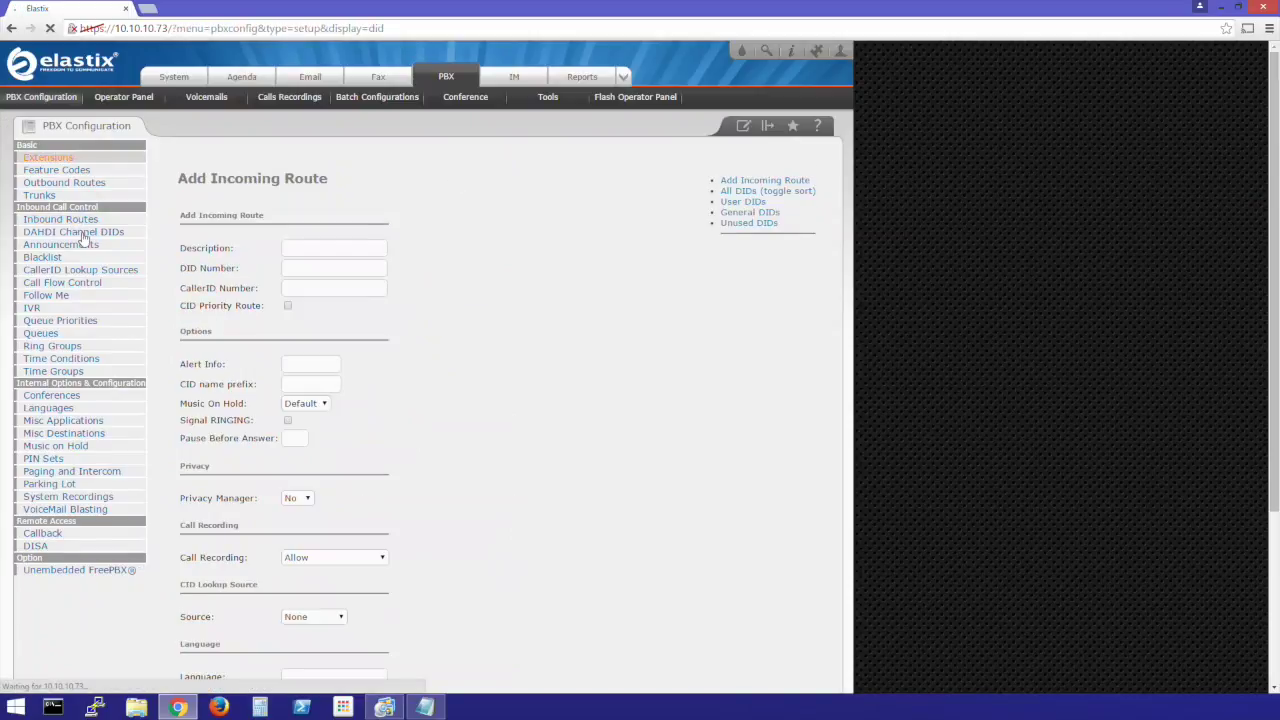
{"action": "left_click", "coordinate": [480, 284]}
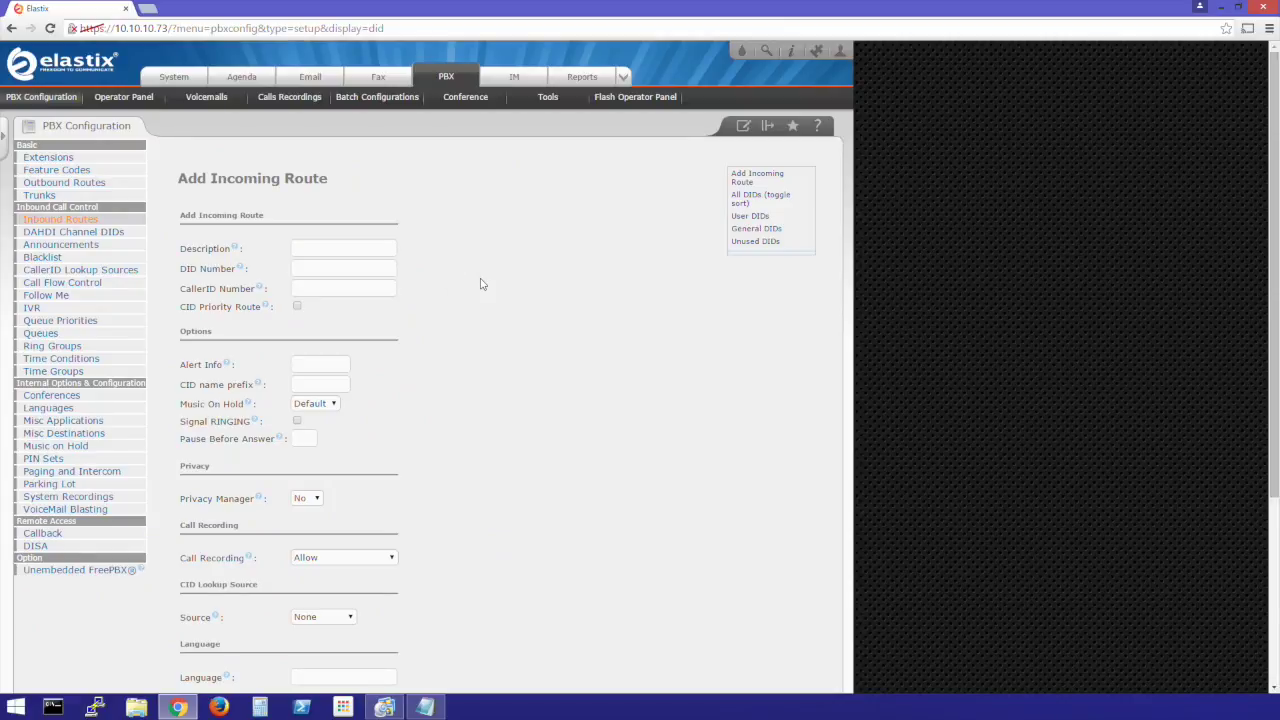
{"action": "left_click", "coordinate": [329, 246]}
{"action": "type", "text": "Vitelity"}
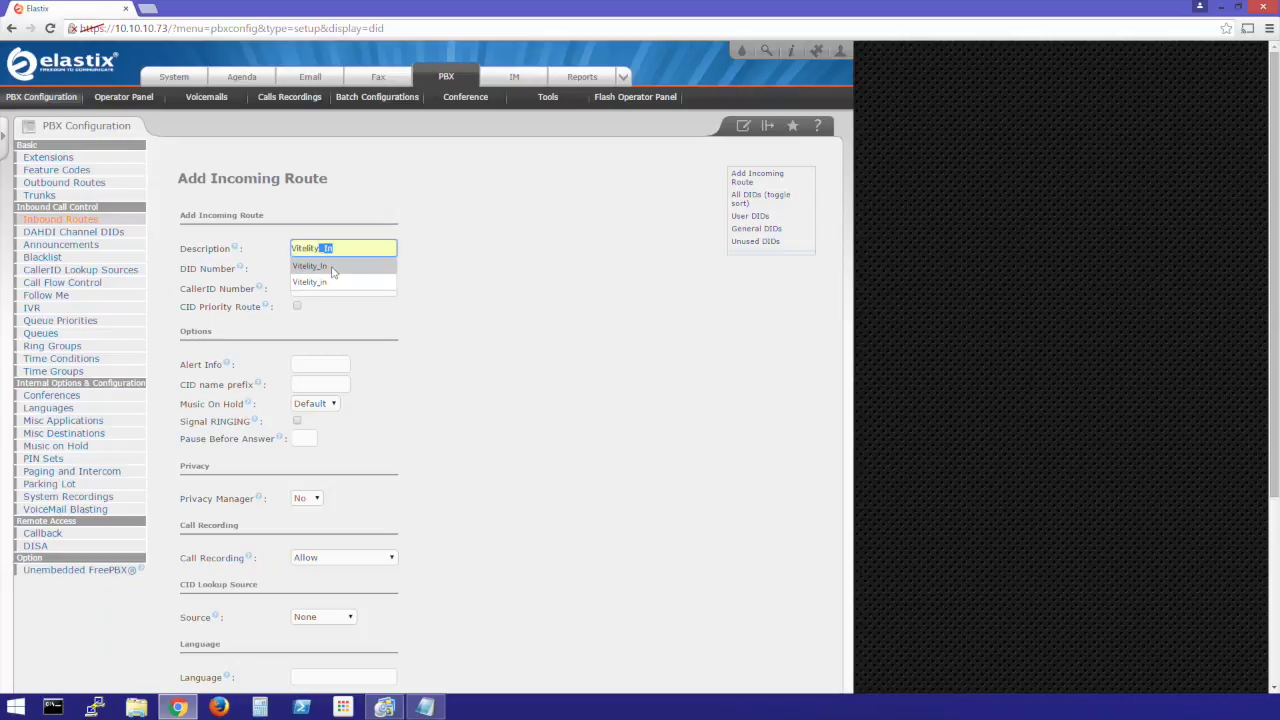
{"action": "left_click", "coordinate": [335, 270]}
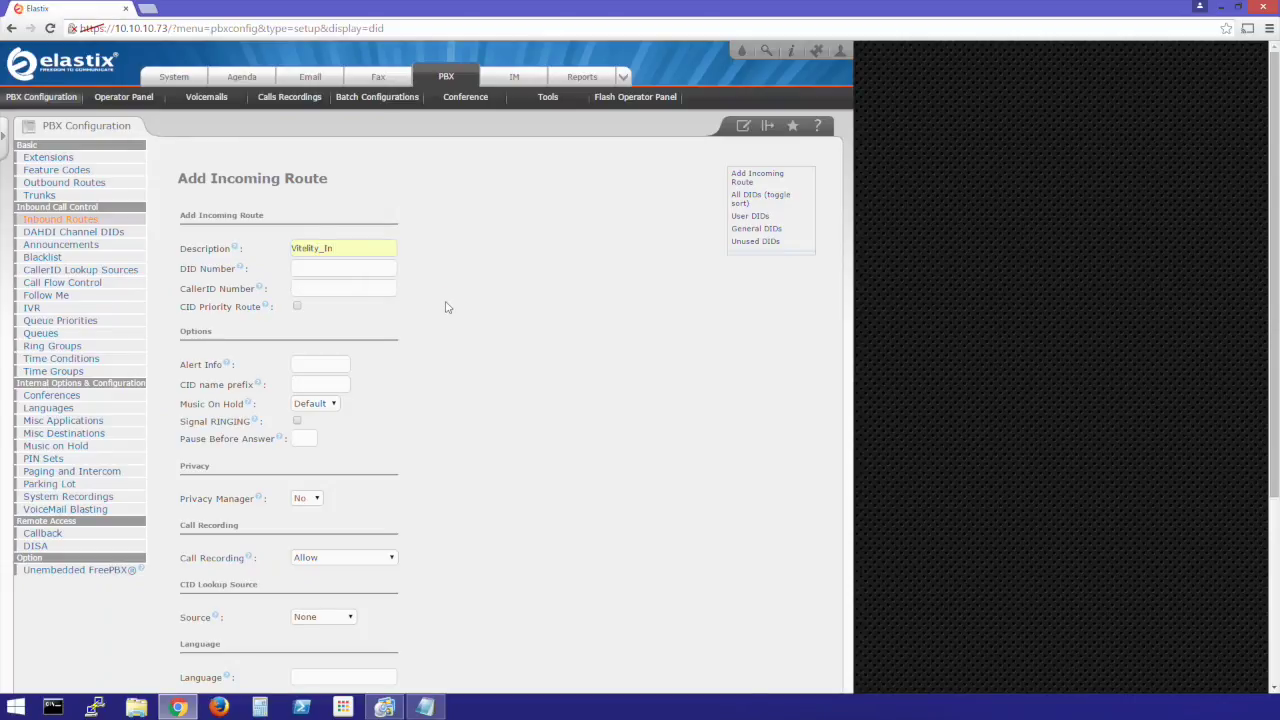
- Set the inbound route's destination to Extensions, <2002> Test 2
{"action": "scroll", "coordinate": [465, 372], "scroll_direction": "down", "scroll_amount": 2}
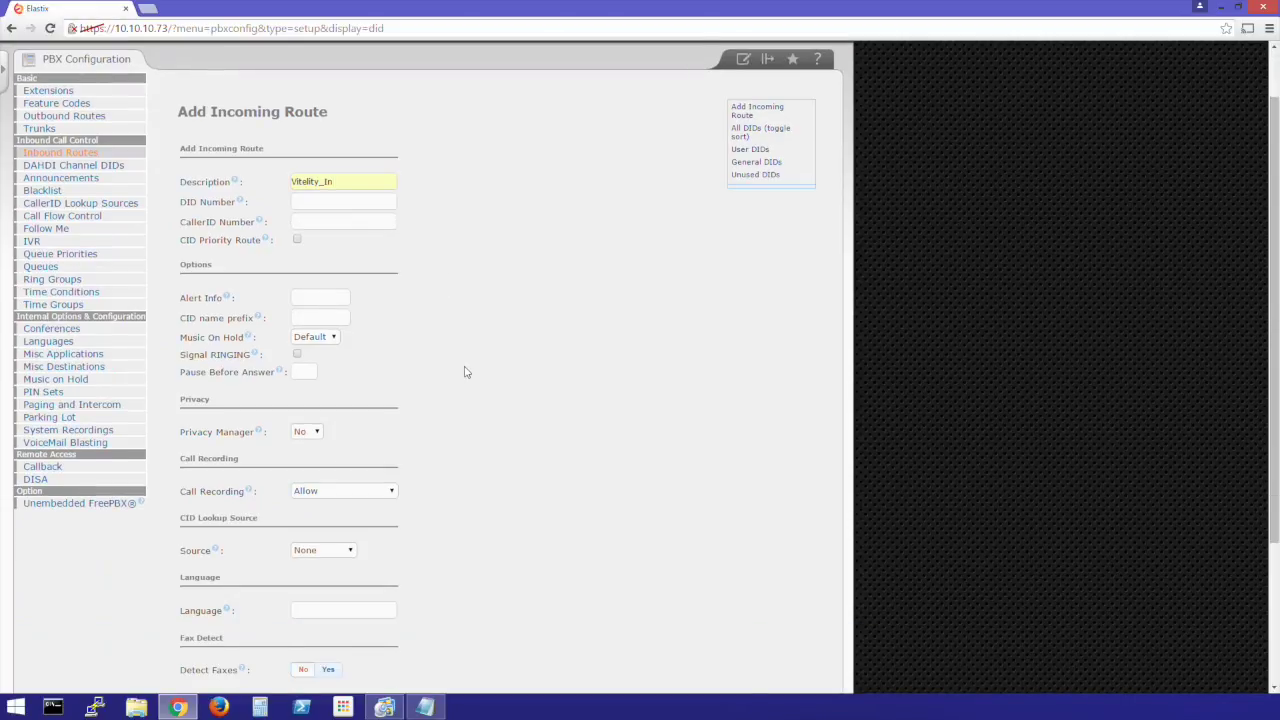
{"action": "scroll", "coordinate": [462, 370], "scroll_direction": "down", "scroll_amount": 1}
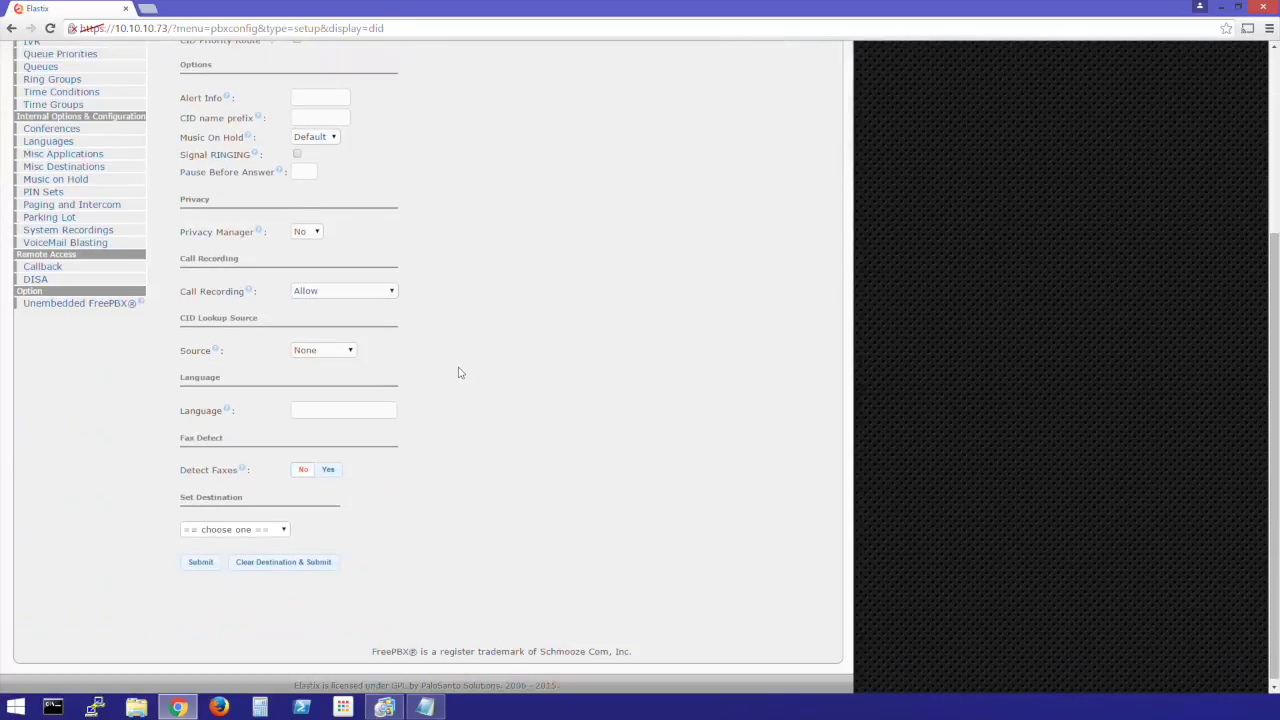
{"action": "left_click", "coordinate": [278, 531]}
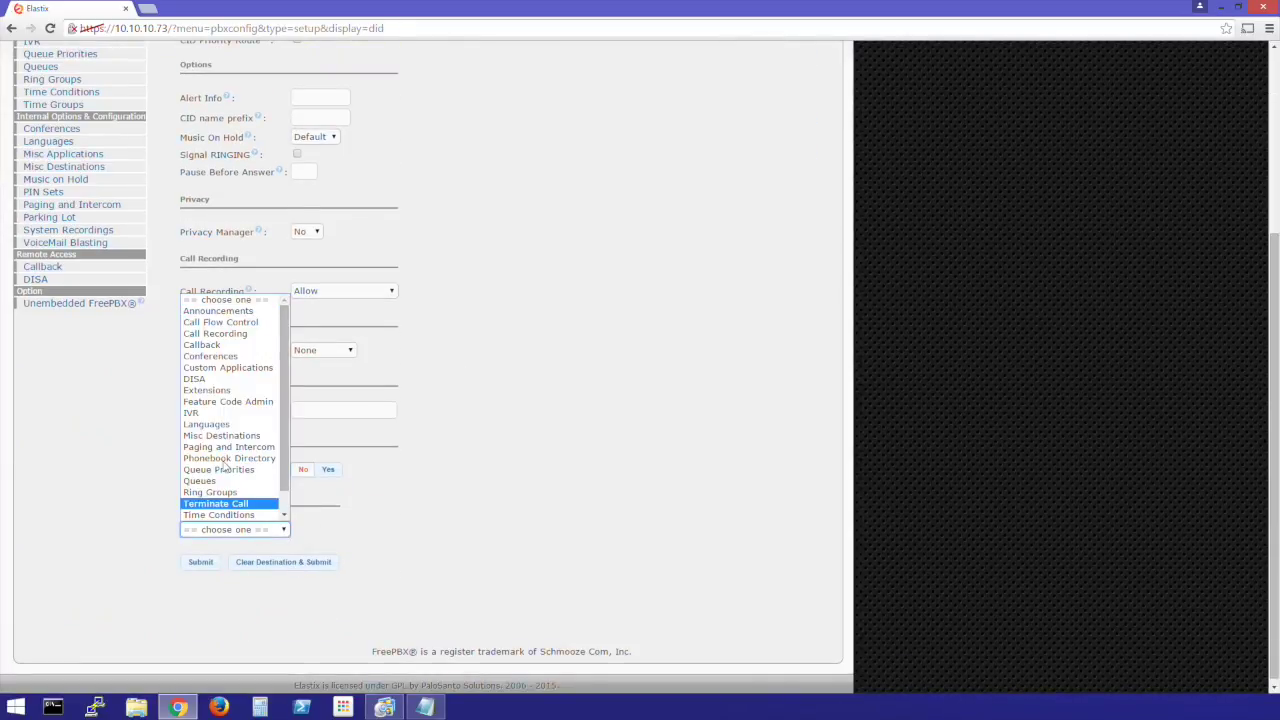
{"action": "left_click", "coordinate": [224, 391]}
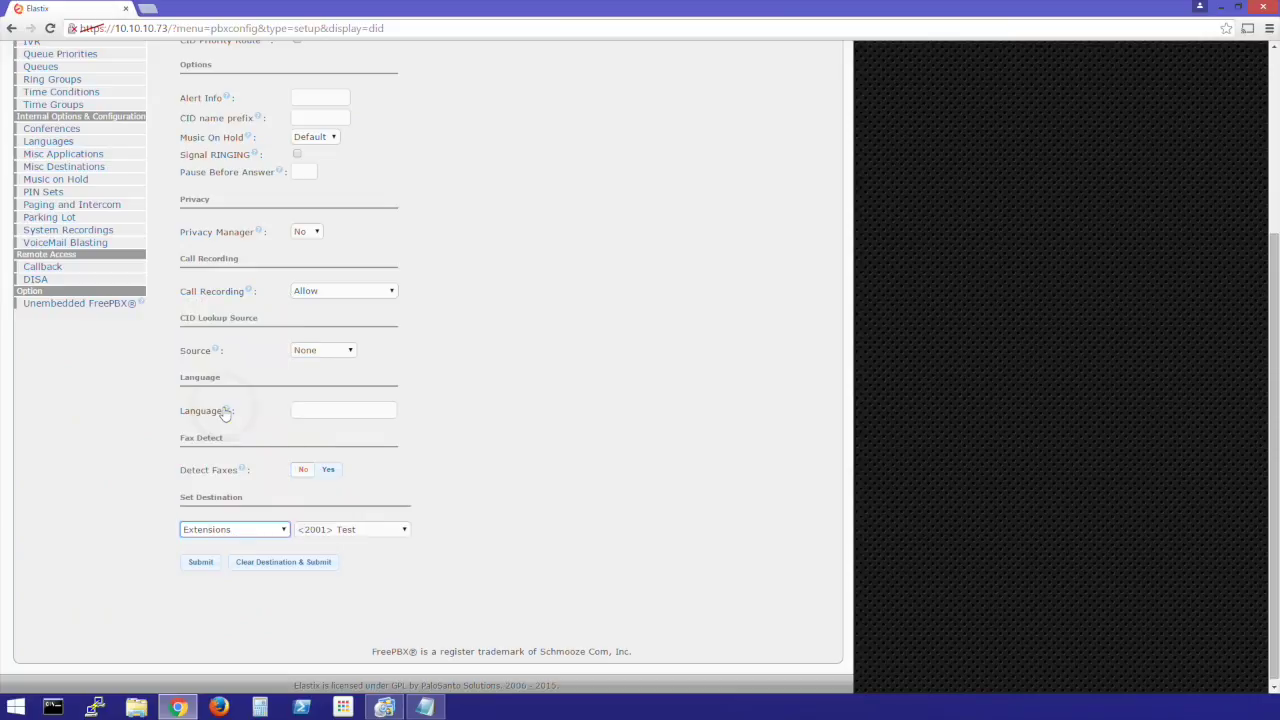
{"action": "left_click", "coordinate": [362, 532]}
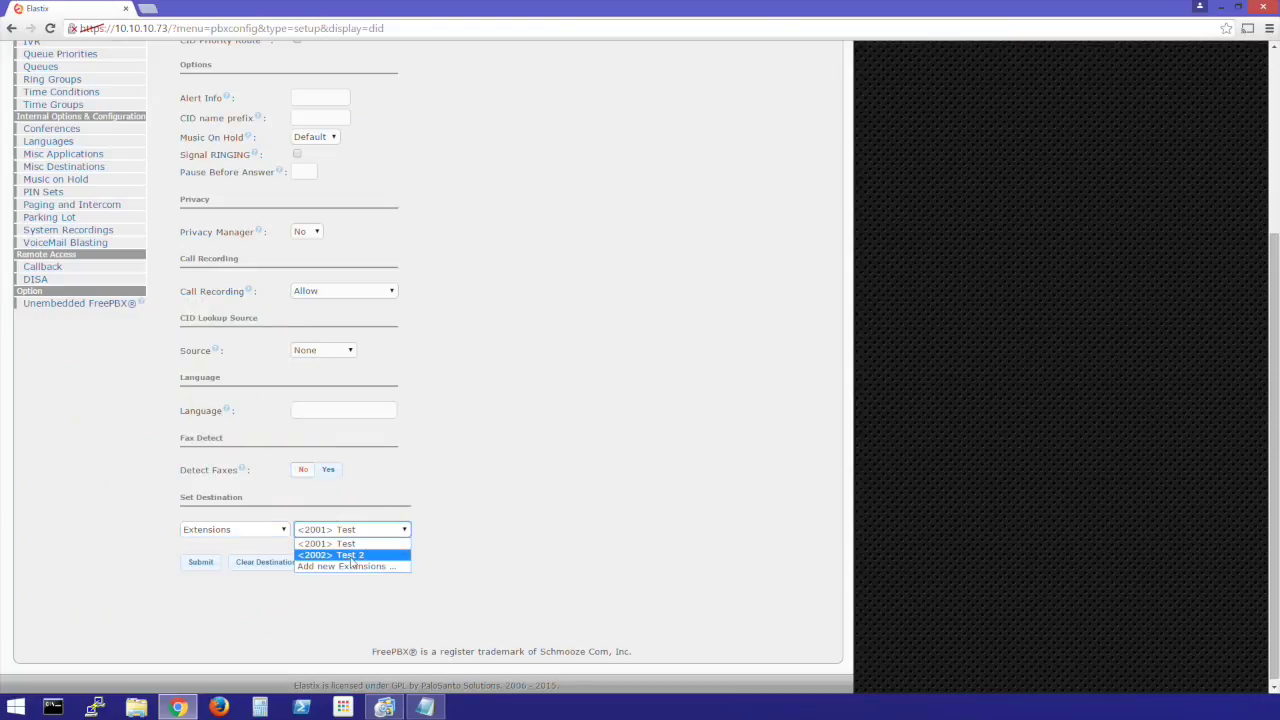
{"action": "left_click", "coordinate": [349, 555]}
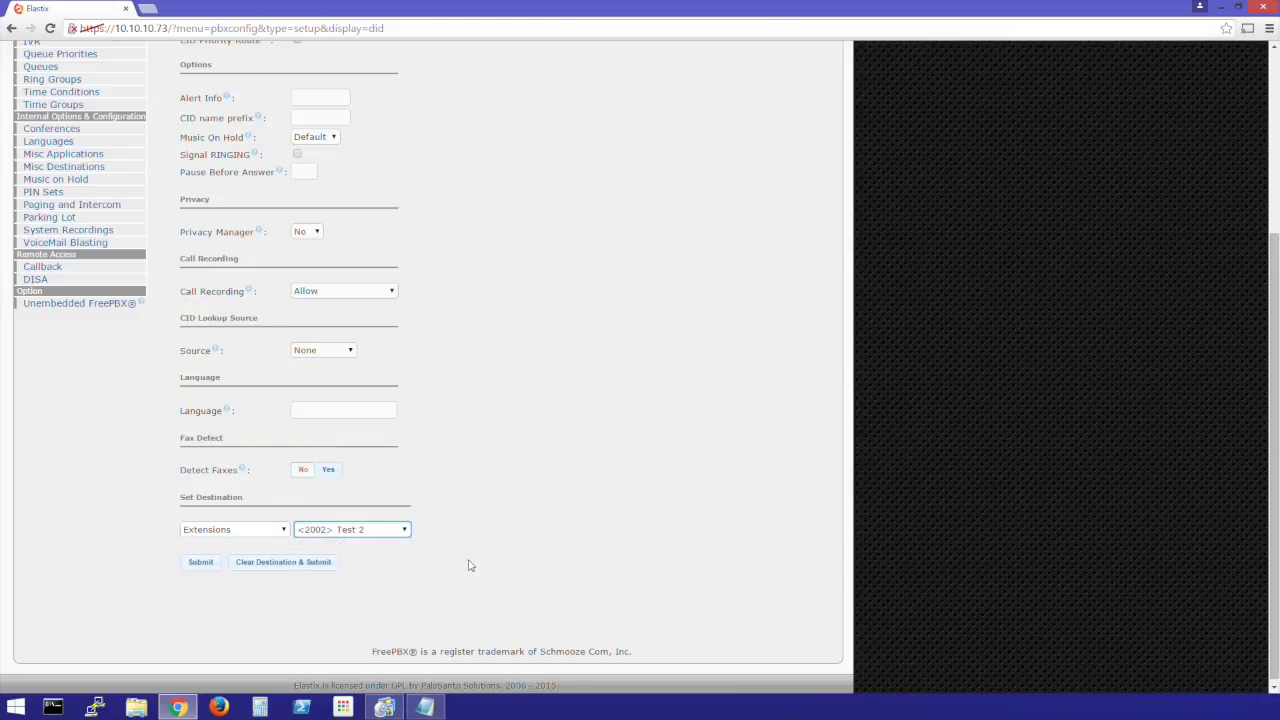
{"action": "left_click", "coordinate": [491, 580]}
- Submit the Vitelity_In inbound route and apply the configuration
{"action": "left_click", "coordinate": [200, 562]}
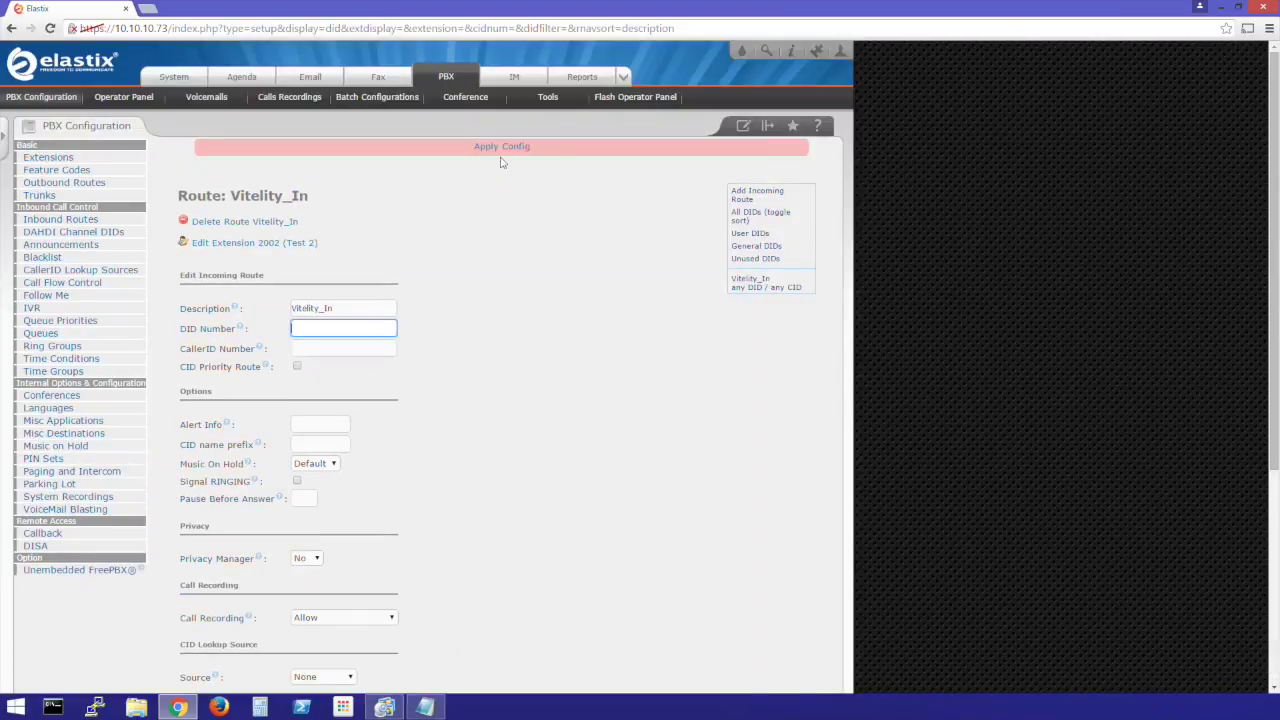
{"action": "left_click", "coordinate": [502, 153]}
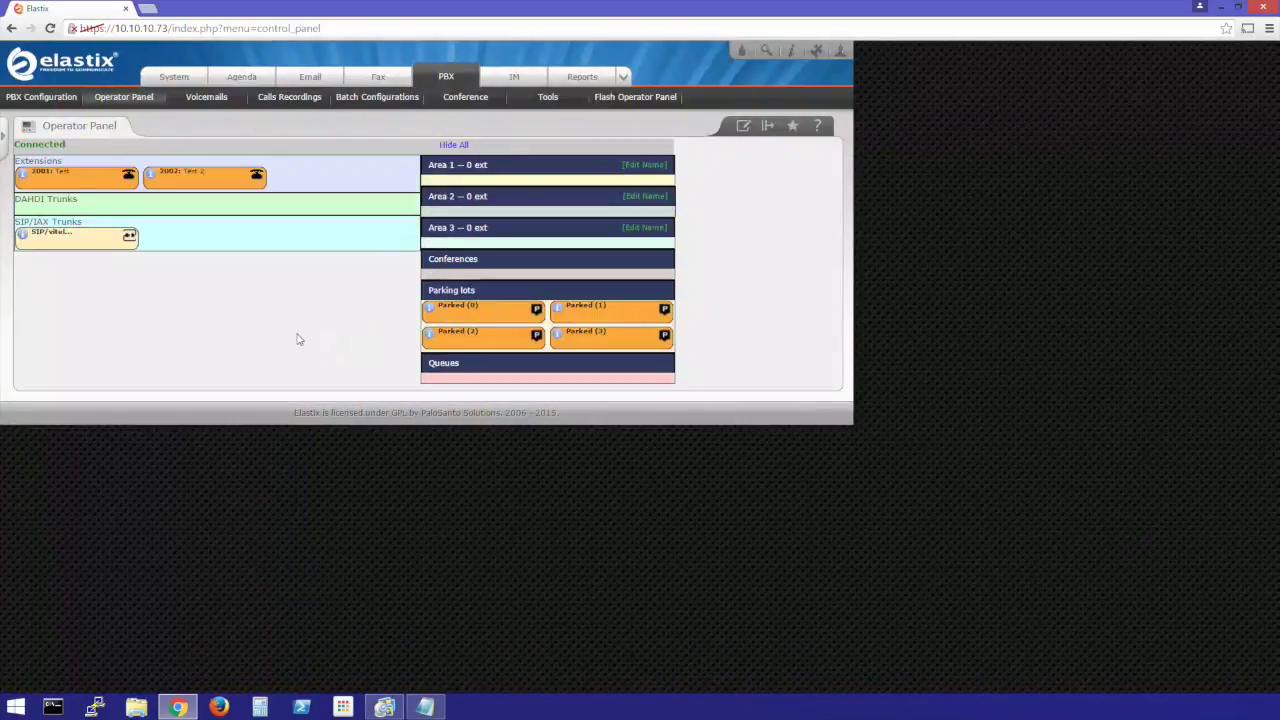
{"action": "key", "text": "F10"}
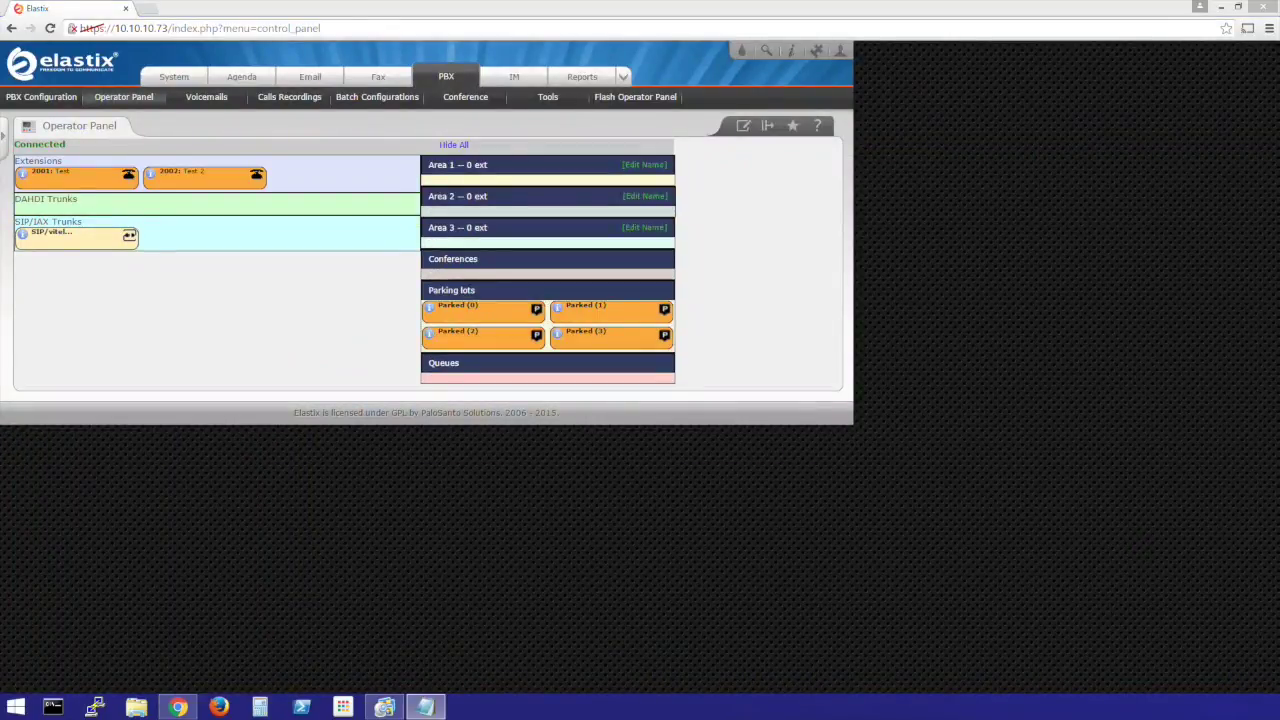